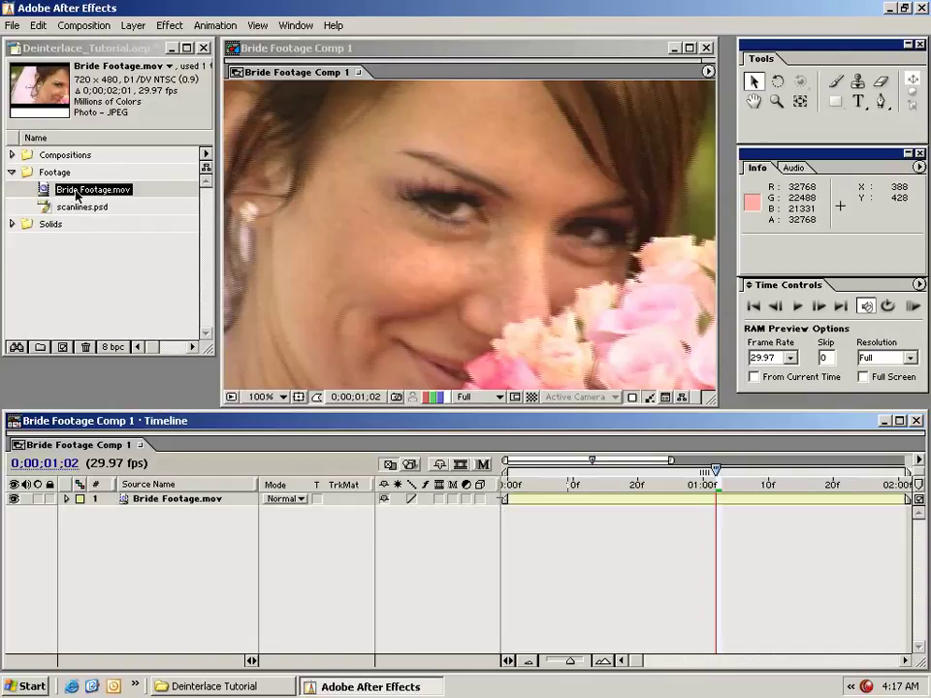
Open the context menu for Bride Footage.mov in the Project panel.
{"action": "right_click", "coordinate": [77, 197]}
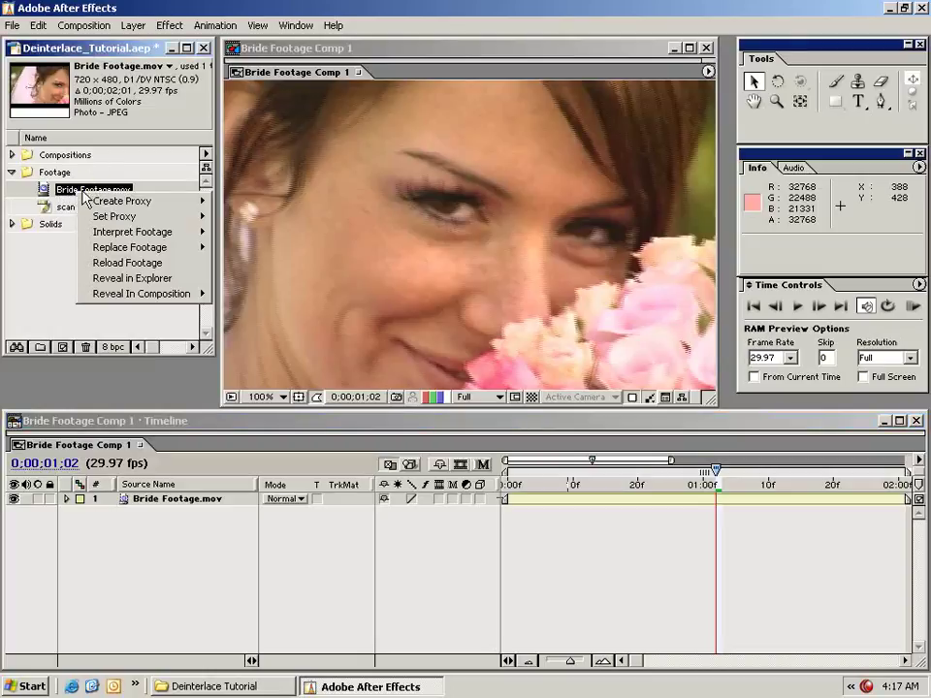
Try Lower Field First separation on Bride Footage.mov, then set Separate Fields back to Off and confirm.
{"action": "mouse_move", "coordinate": [119, 236]}
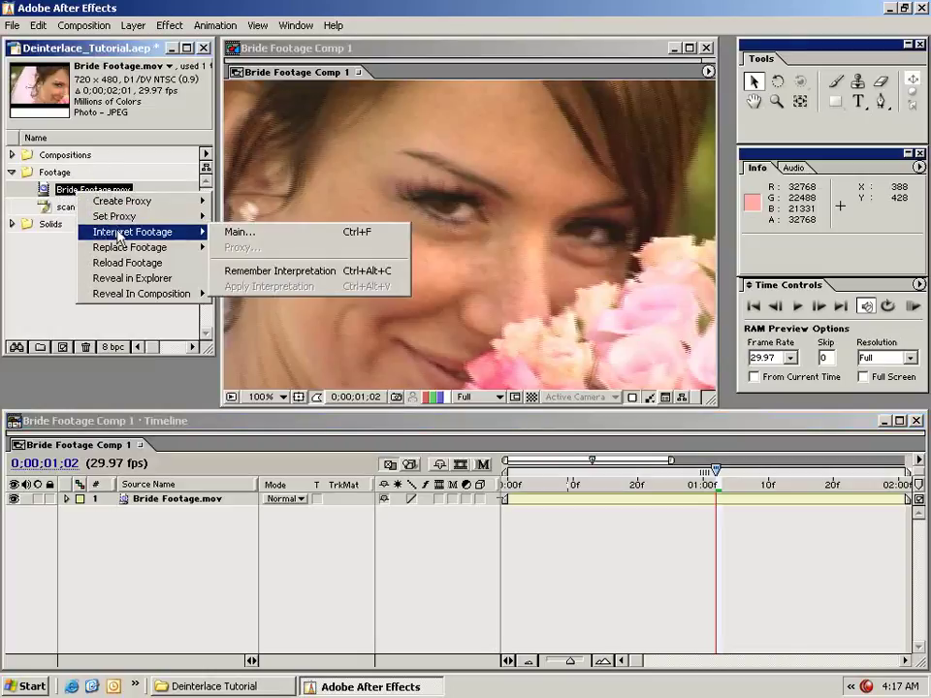
{"action": "left_click", "coordinate": [236, 232]}
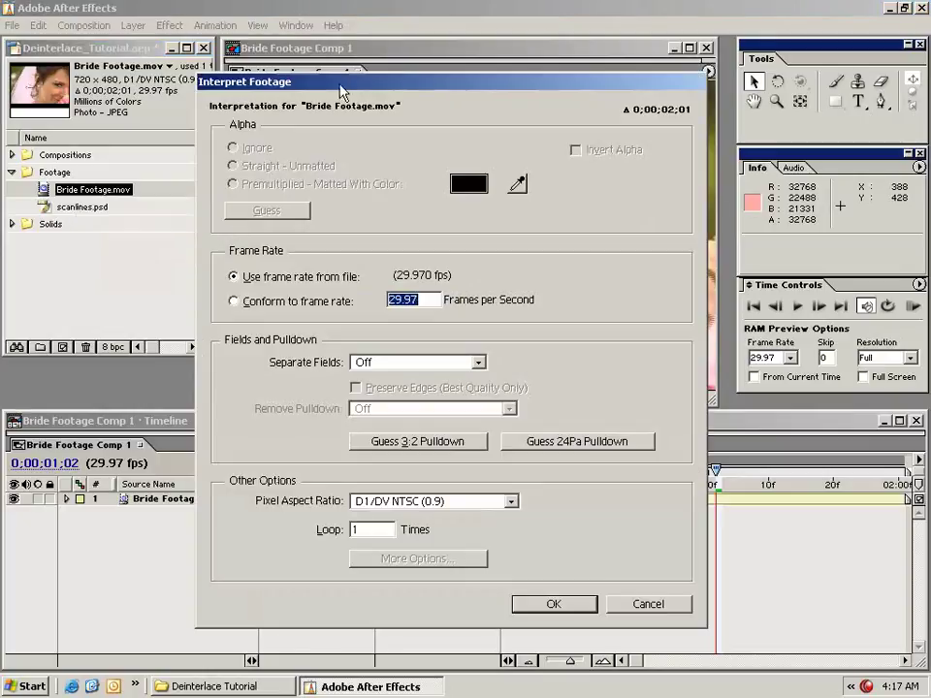
{"action": "left_click_drag", "start_coordinate": [391, 87], "coordinate": [353, 88]}
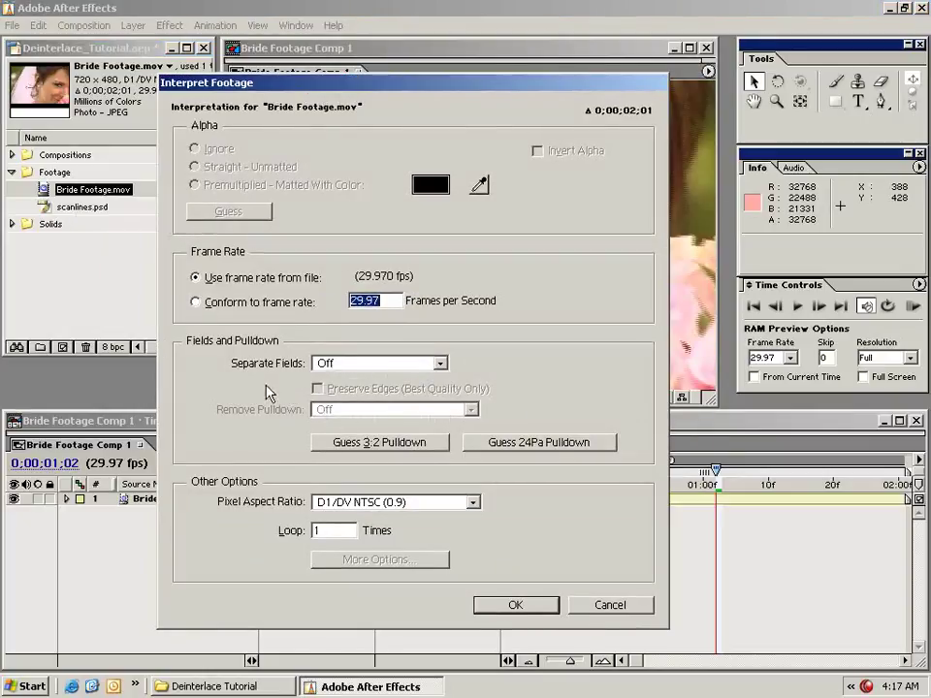
{"action": "left_click", "coordinate": [338, 369]}
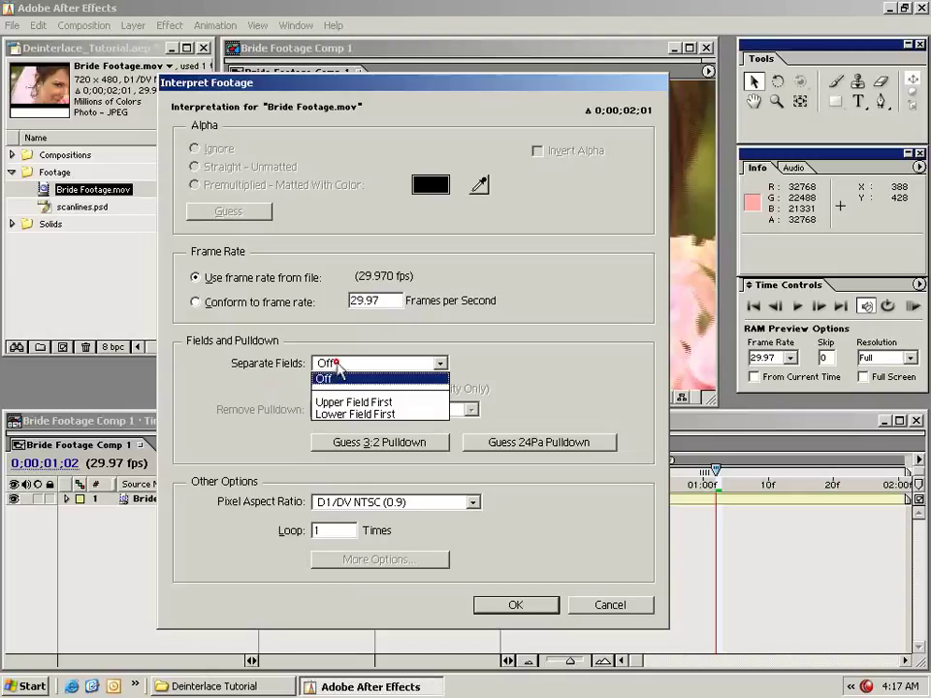
{"action": "left_click", "coordinate": [336, 415]}
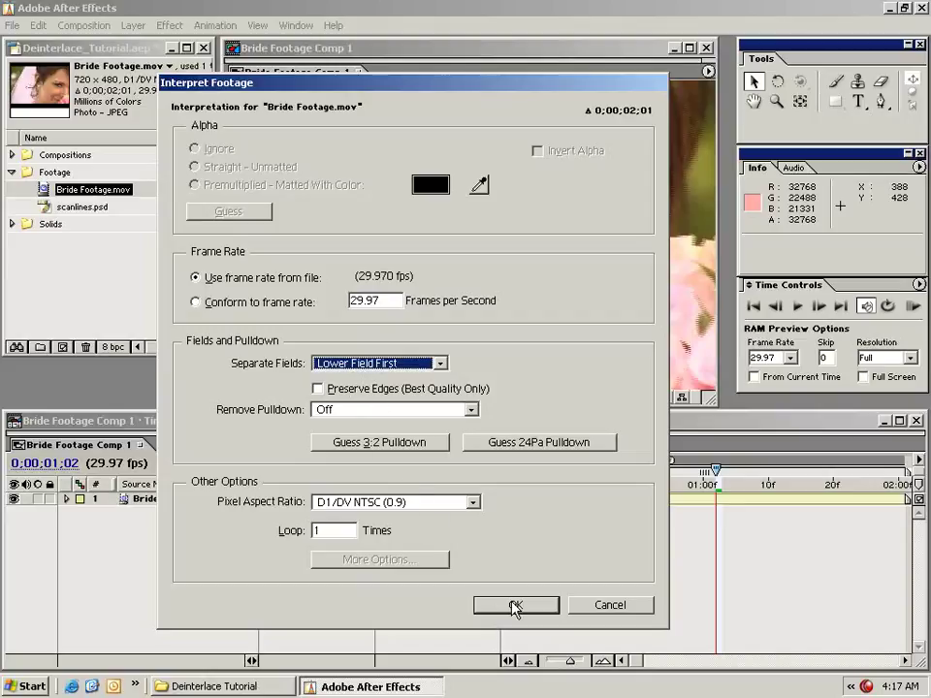
{"action": "left_click", "coordinate": [345, 361]}
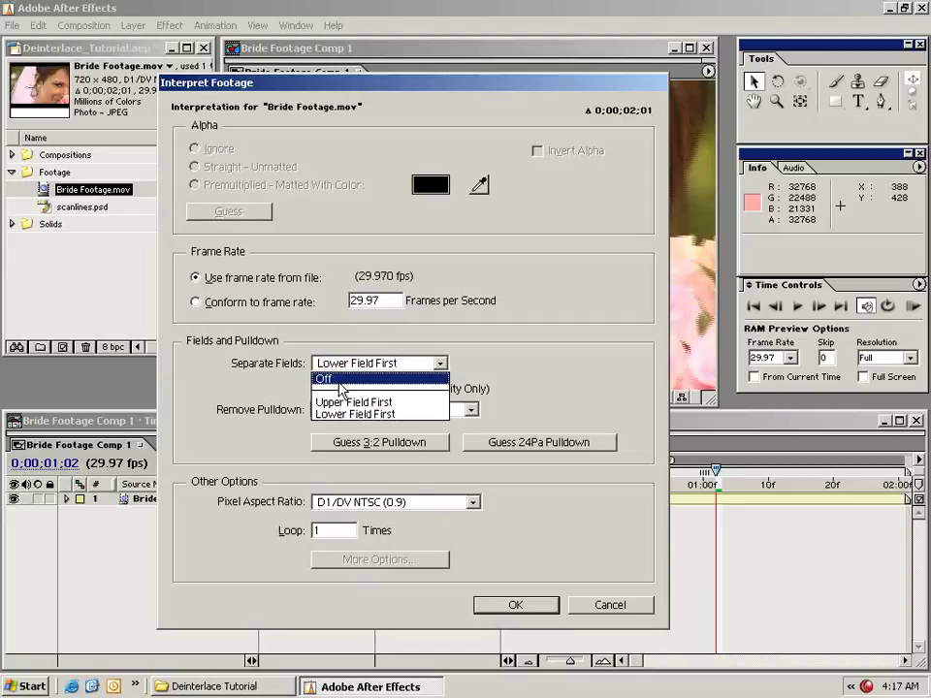
{"action": "left_click", "coordinate": [343, 380]}
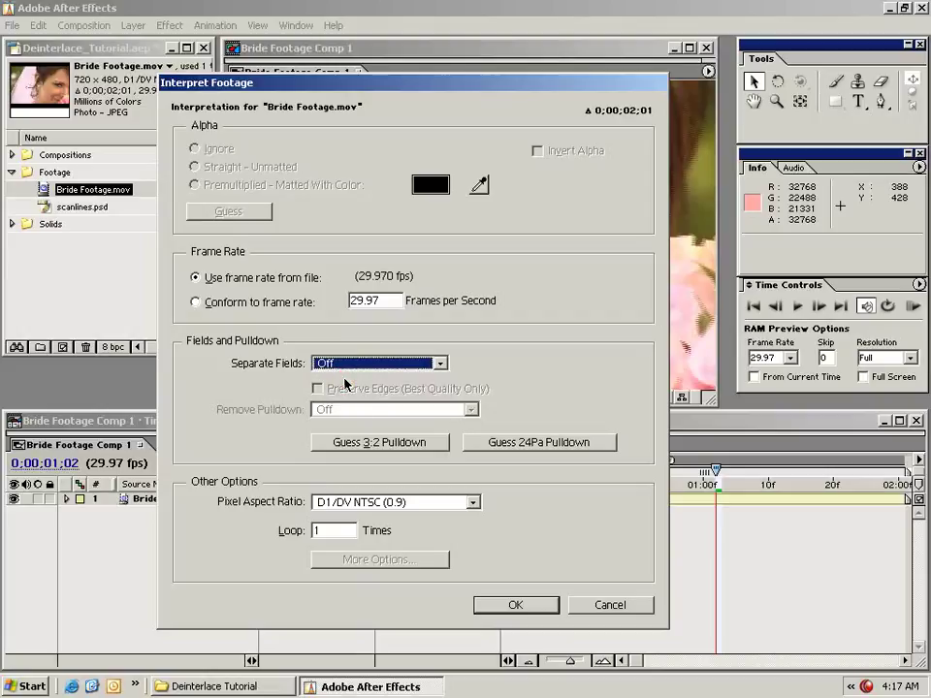
{"action": "left_click", "coordinate": [548, 611]}
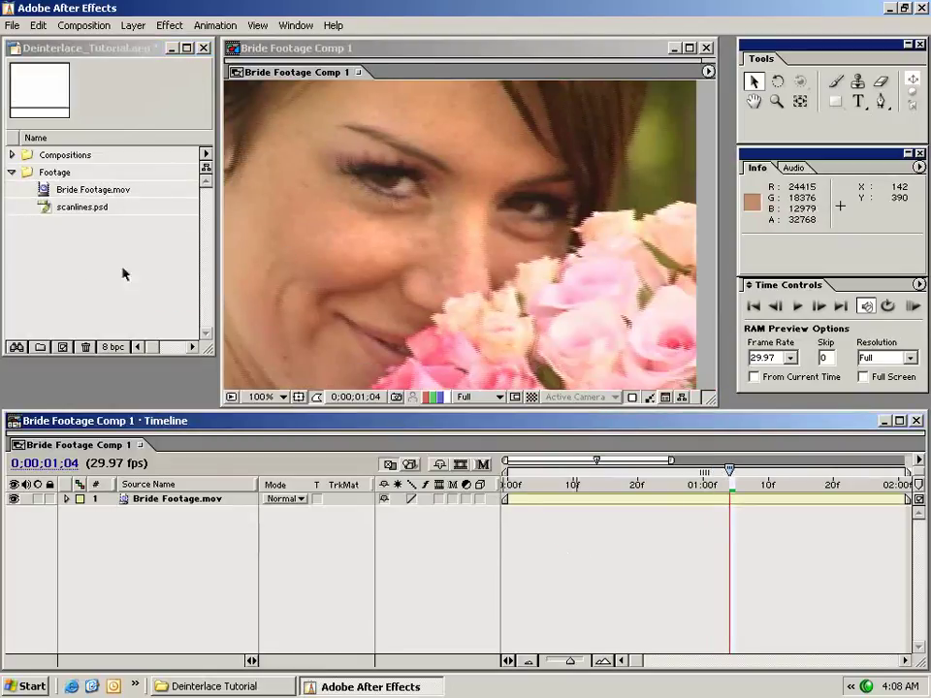
Preview scanlines.psd, then drop it into the timeline as layer 1 above the bride footage.
{"action": "double_click", "coordinate": [46, 211]}
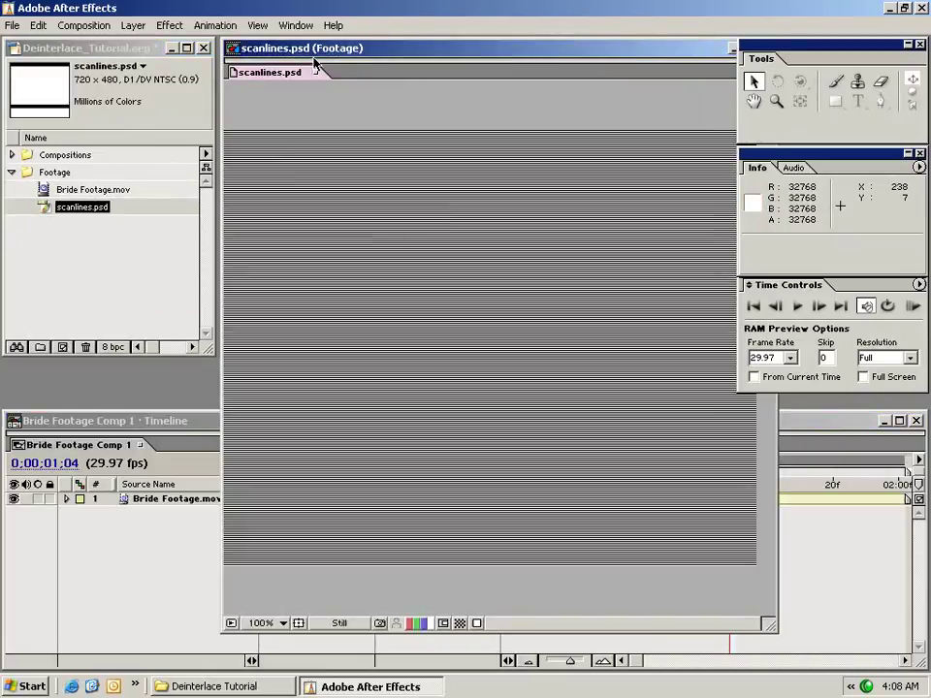
{"action": "left_click_drag", "start_coordinate": [388, 53], "coordinate": [345, 79]}
{"action": "left_click", "coordinate": [275, 99]}
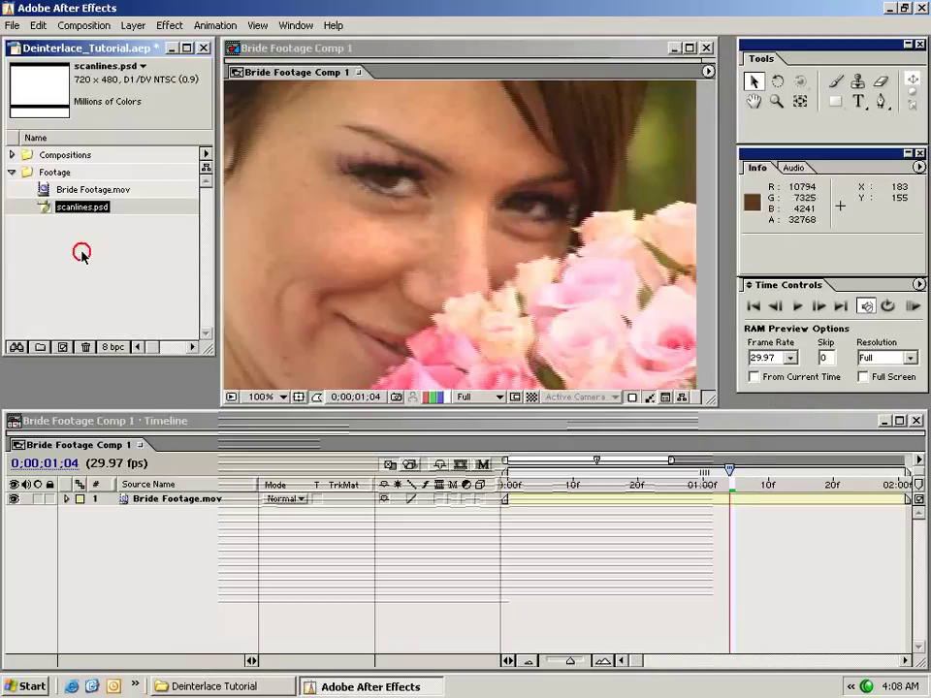
{"action": "left_click", "coordinate": [84, 251]}
{"action": "left_click_drag", "start_coordinate": [46, 210], "coordinate": [507, 485]}
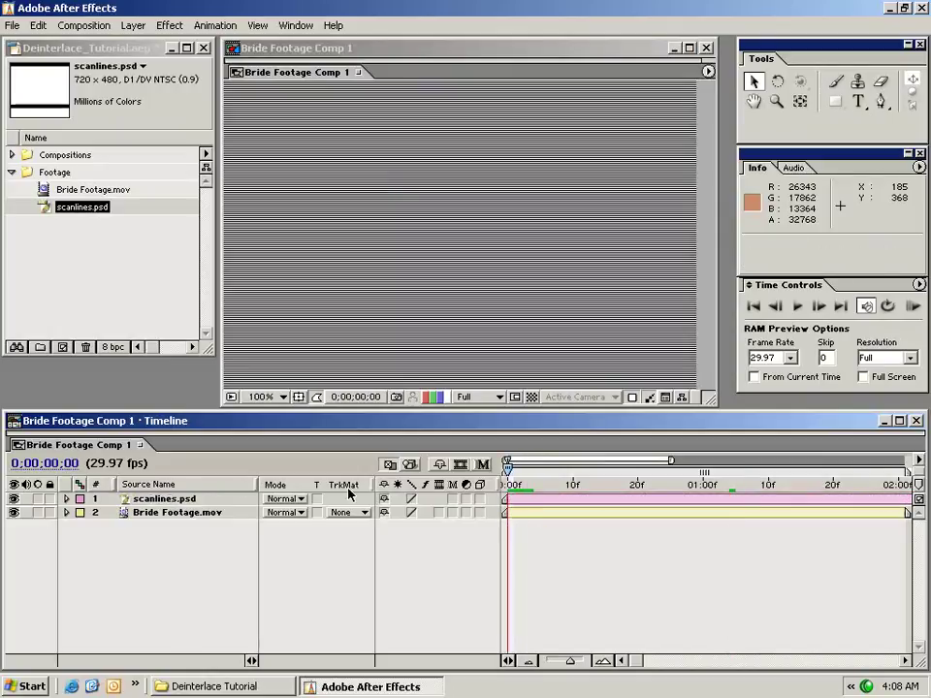
Set the Bride Footage.mov layer's track matte to Luma Matte "scanlines.psd".
{"action": "left_click", "coordinate": [174, 515]}
{"action": "left_click", "coordinate": [349, 513]}
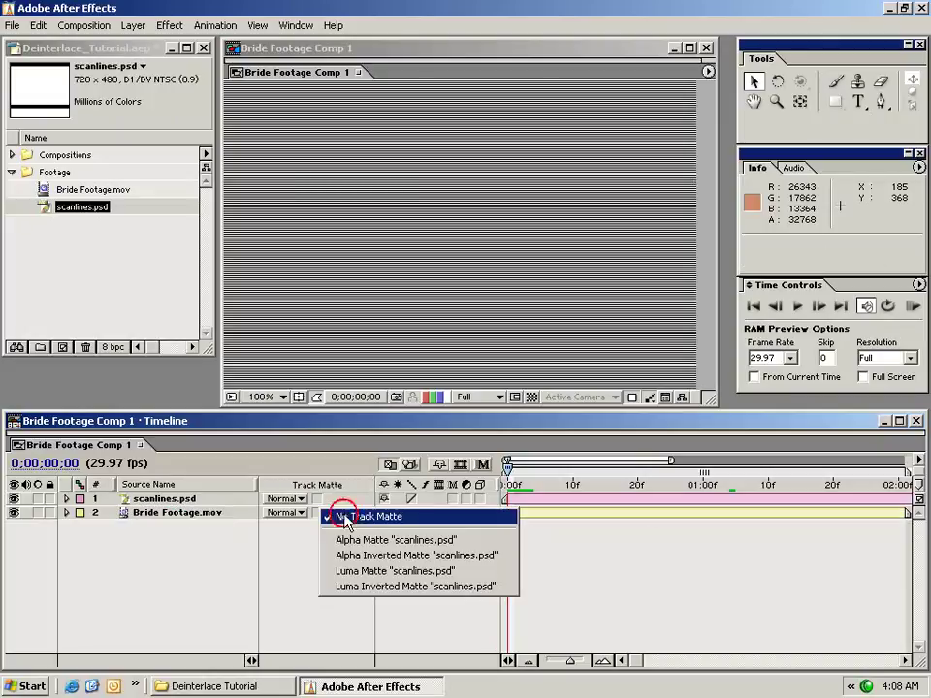
{"action": "left_click", "coordinate": [395, 571]}
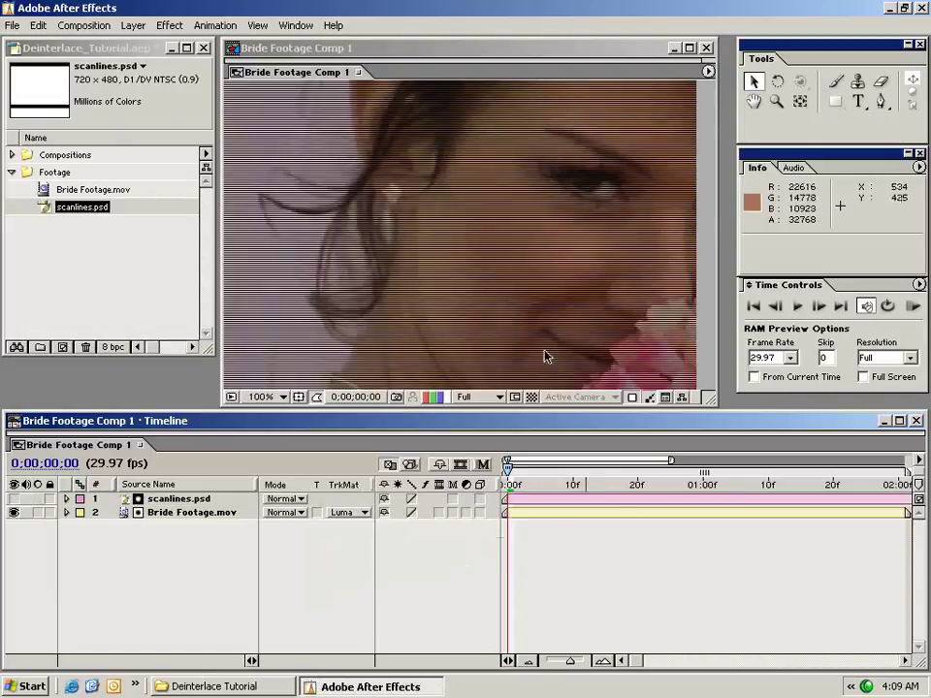
{"action": "left_click", "coordinate": [424, 122]}
{"action": "left_click_drag", "start_coordinate": [424, 122], "coordinate": [440, 344]}
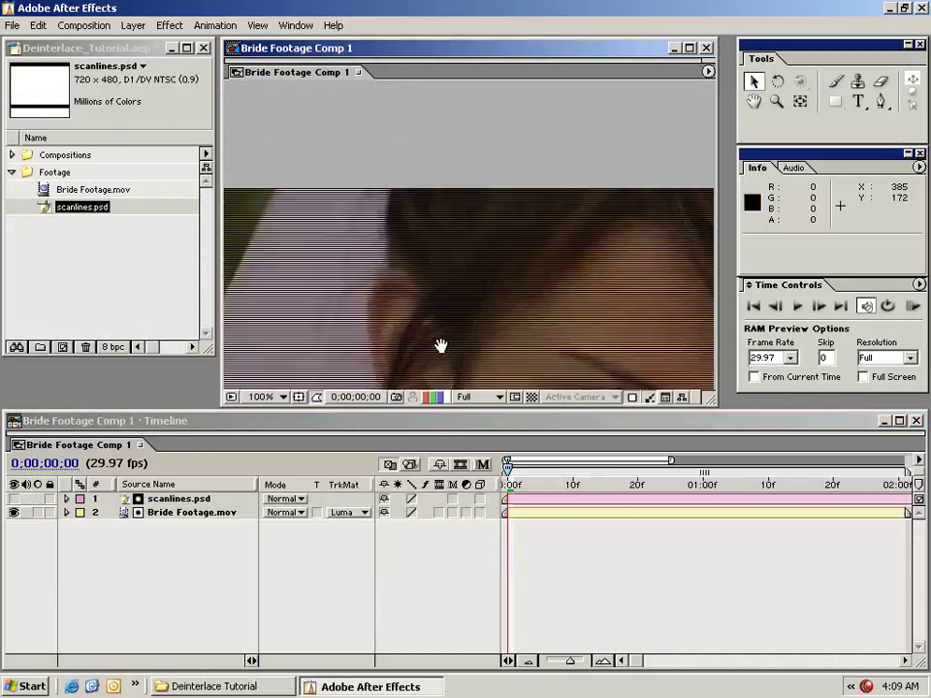
{"action": "left_click_drag", "start_coordinate": [528, 321], "coordinate": [417, 429]}
Test the Luma Inverted matte, then switch the bride layer back to Luma Matte.
{"action": "left_click", "coordinate": [357, 518]}
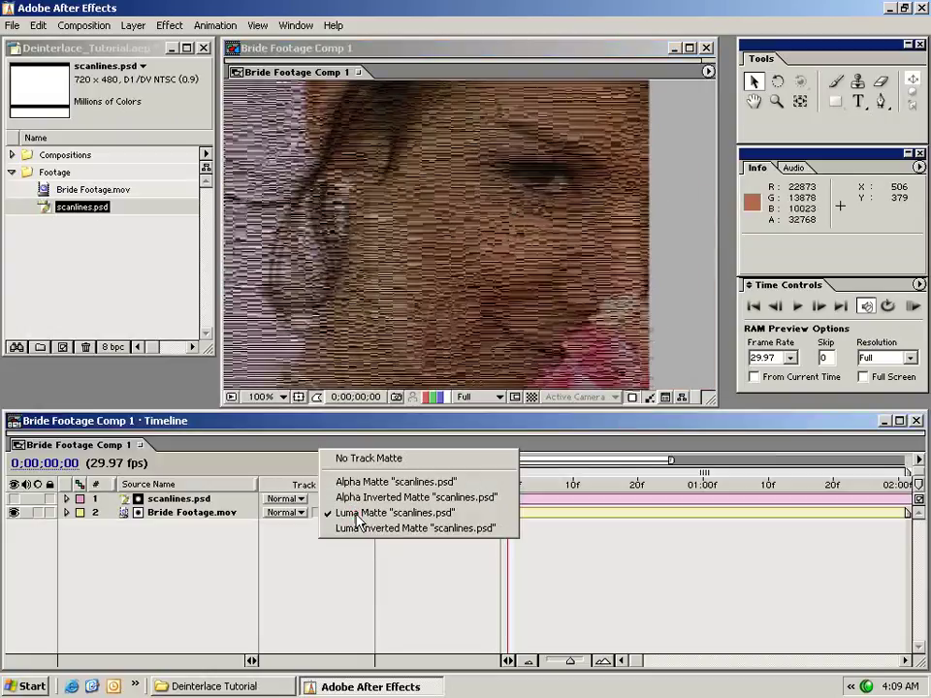
{"action": "left_click", "coordinate": [431, 530]}
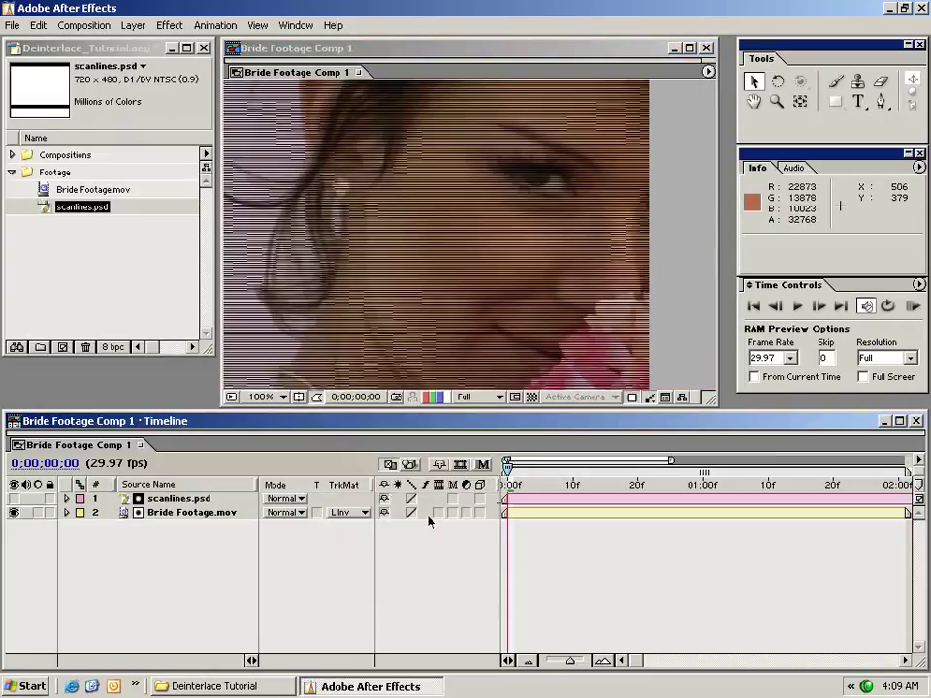
{"action": "left_click_drag", "start_coordinate": [401, 206], "coordinate": [440, 352]}
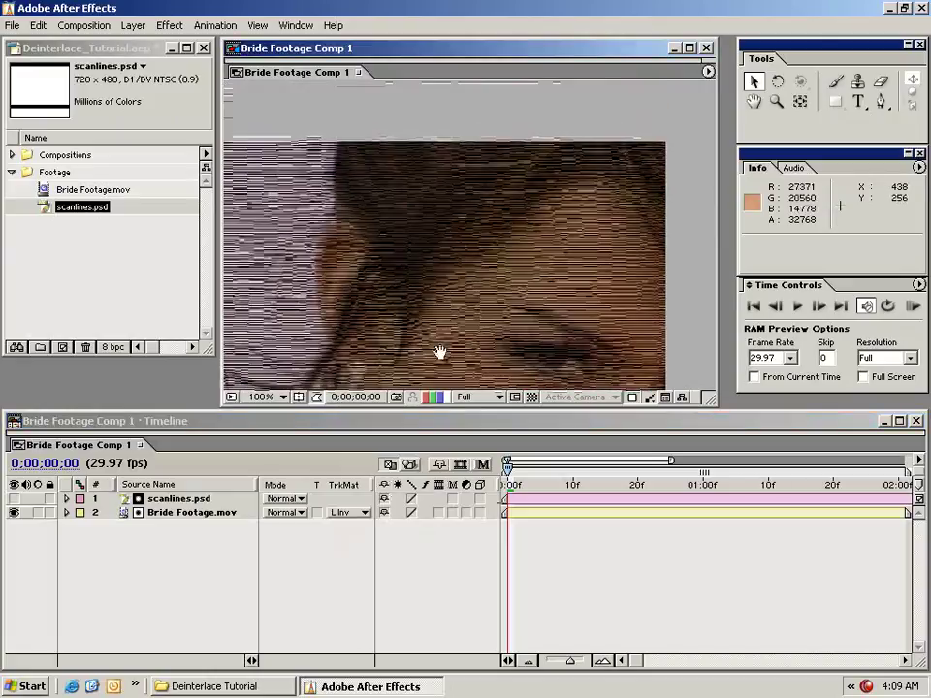
{"action": "left_click", "coordinate": [355, 513]}
{"action": "left_click", "coordinate": [373, 501]}
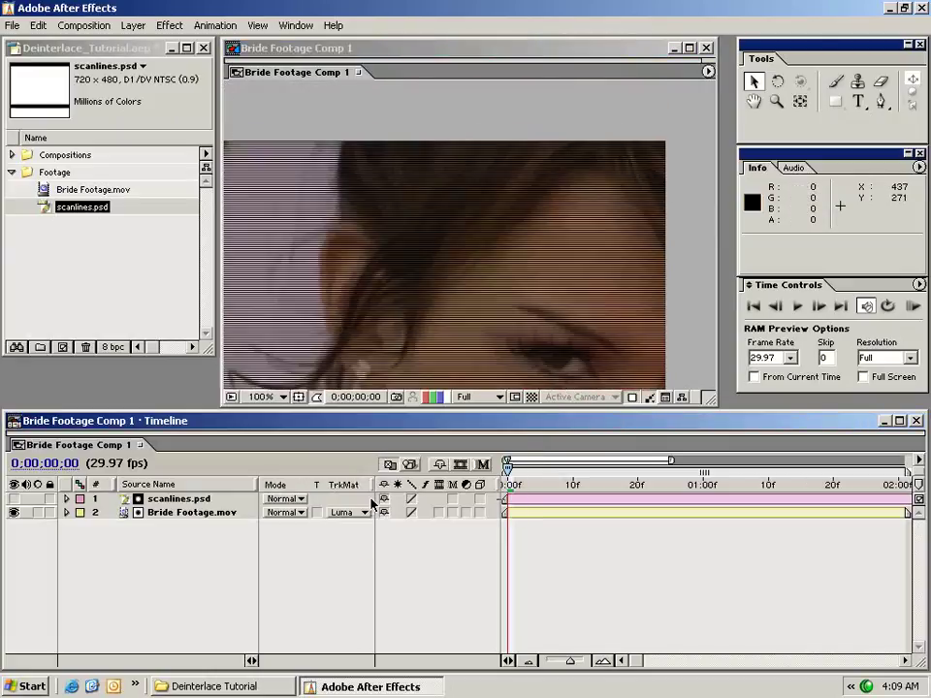
{"action": "left_click_drag", "start_coordinate": [329, 305], "coordinate": [469, 241]}
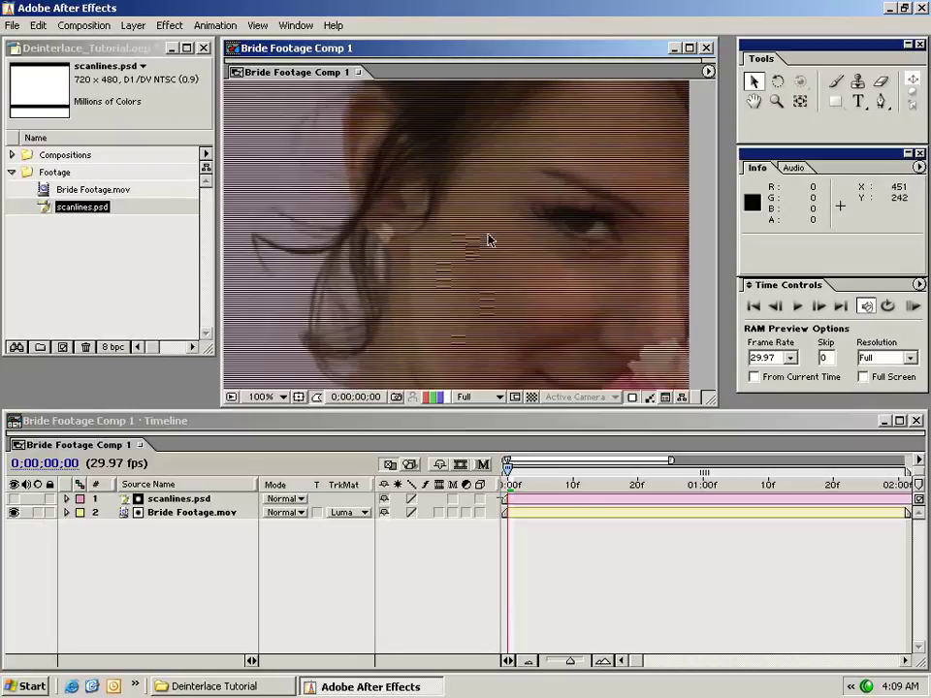
Toggle the transparency grid on and off, then select both the bride and scanlines layers.
{"action": "left_click", "coordinate": [532, 397]}
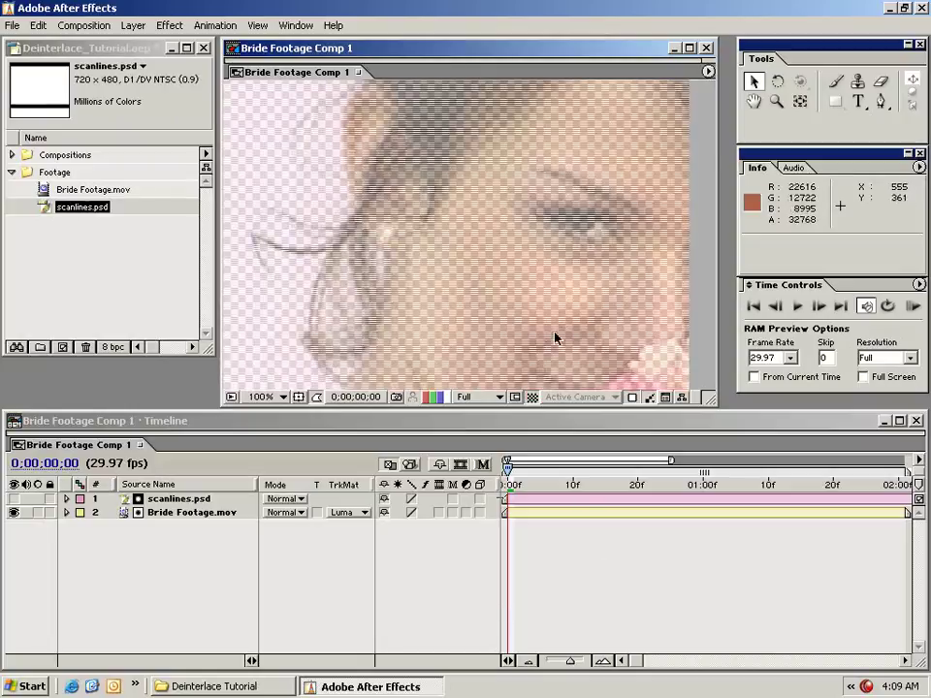
{"action": "left_click", "coordinate": [531, 398]}
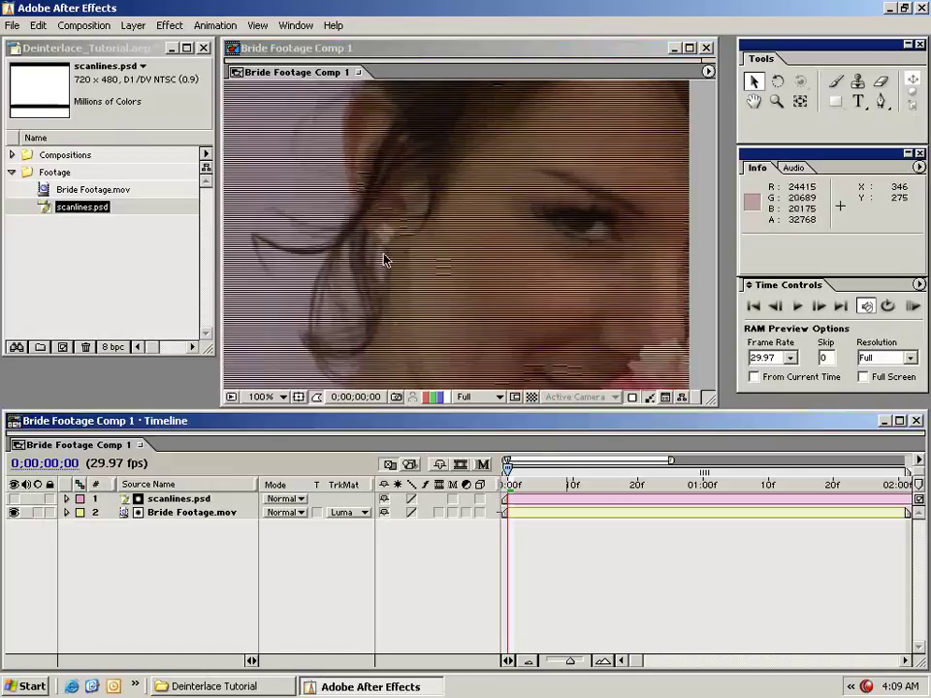
{"action": "left_click", "coordinate": [539, 515]}
{"action": "key", "text": "F2"}
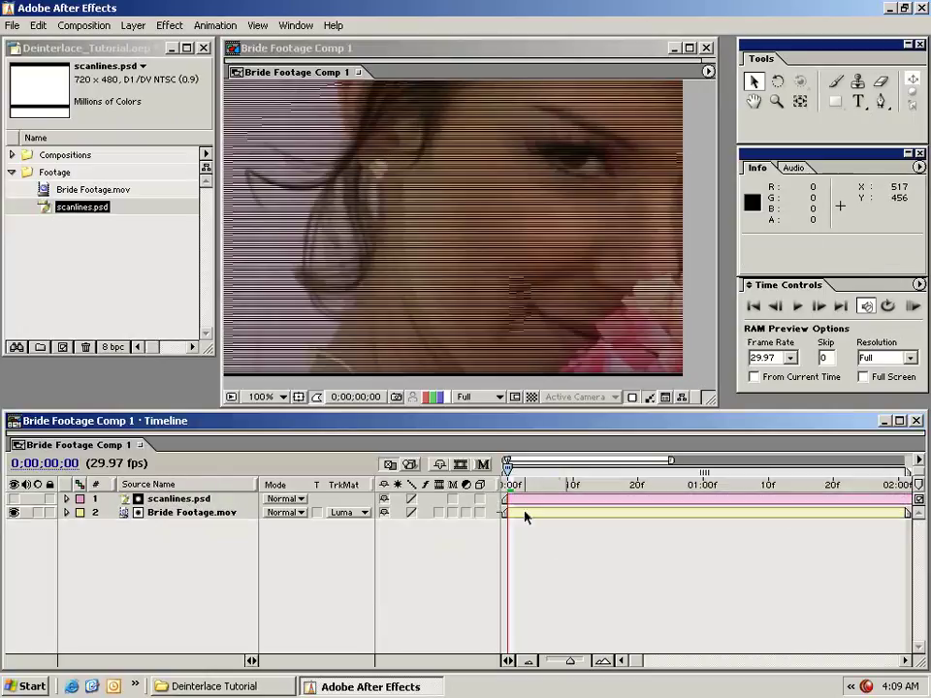
{"action": "left_click", "coordinate": [525, 517]}
{"action": "left_click", "coordinate": [533, 504], "text": "shift"}
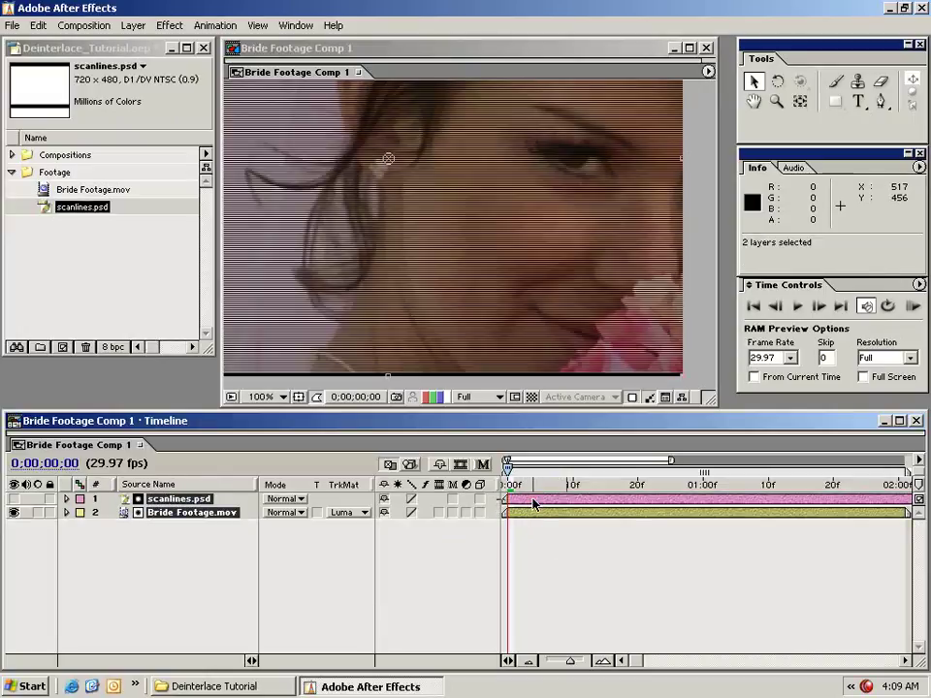
Pre-compose both layers into a new composition named 'Deinterlace Comp' and select it.
{"action": "left_click", "coordinate": [133, 25]}
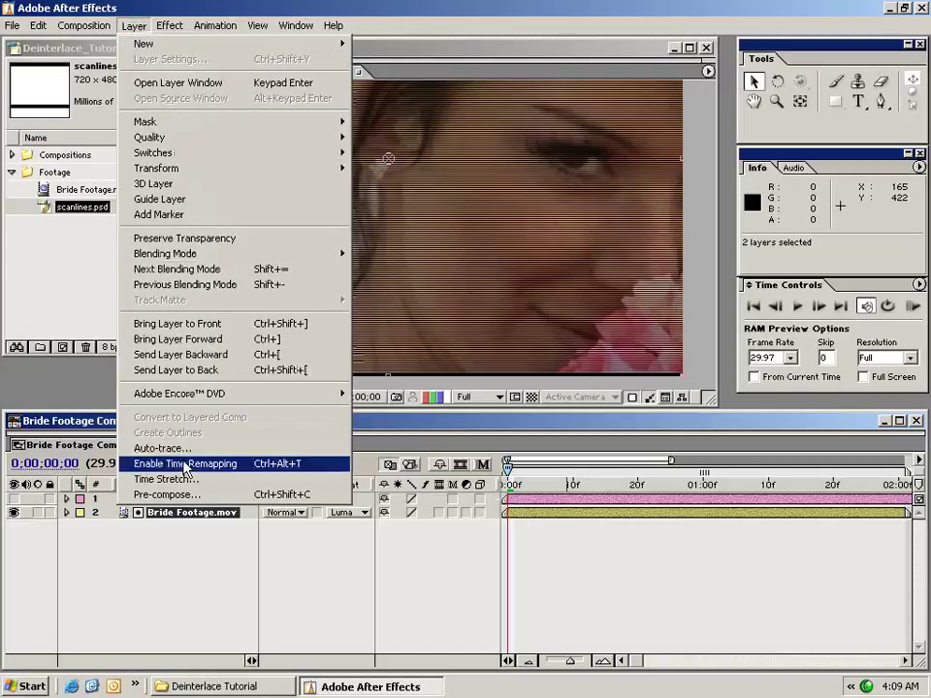
{"action": "left_click", "coordinate": [180, 494]}
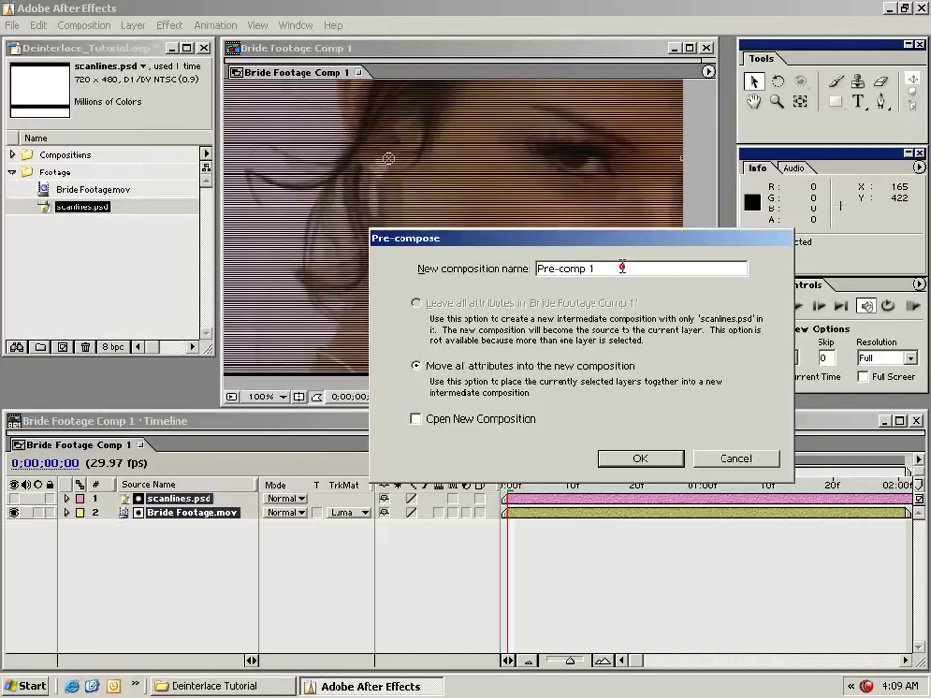
{"action": "type", "text": "Deinterlace C"}
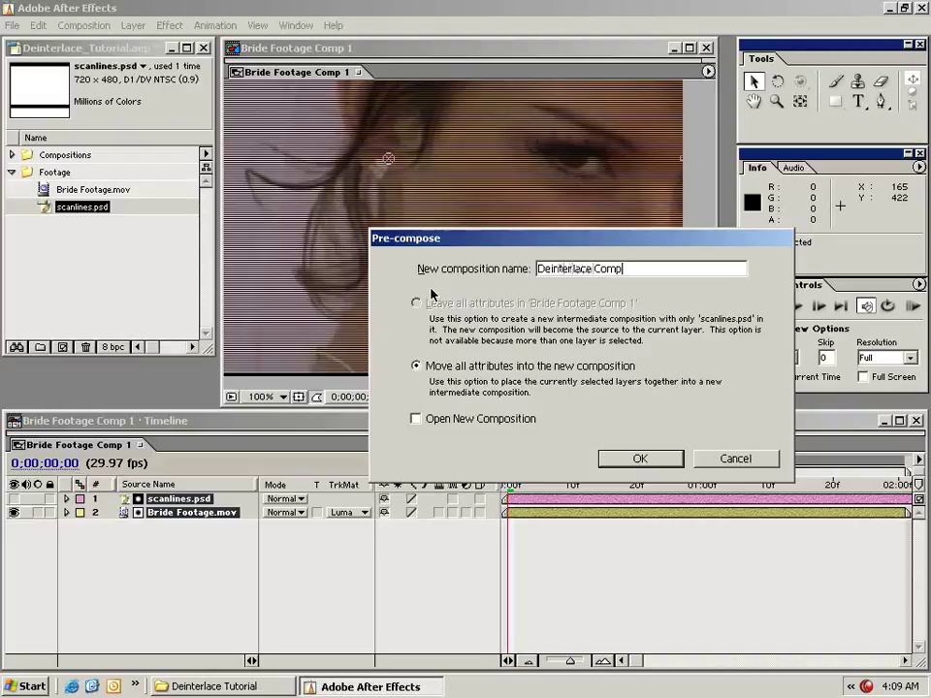
{"action": "type", "text": "omp"}
{"action": "left_click", "coordinate": [654, 460]}
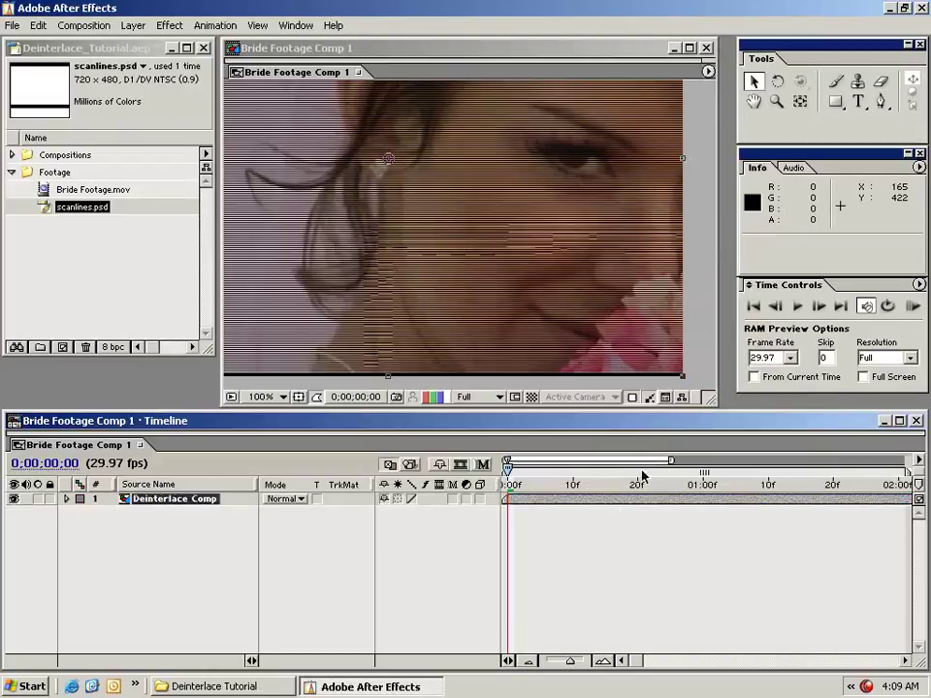
{"action": "mouse_move", "coordinate": [519, 474]}
{"action": "left_mouse_down"}
{"action": "mouse_move", "coordinate": [543, 482]}
{"action": "mouse_move", "coordinate": [506, 482]}
{"action": "left_mouse_up"}
{"action": "left_click", "coordinate": [525, 500]}
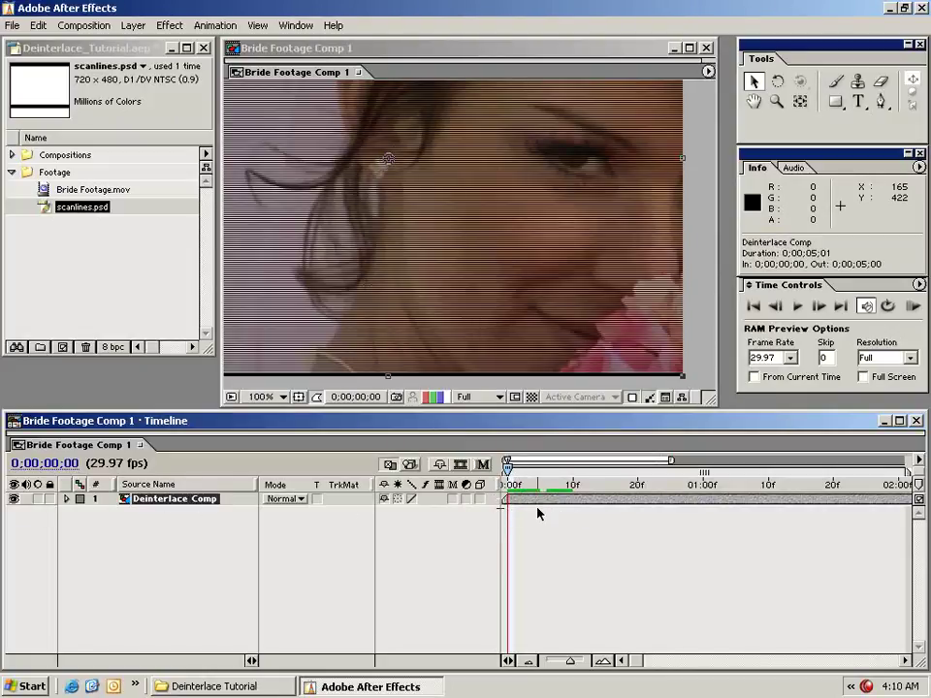
Duplicate the Deinterlace Comp layer and select the lower copy.
{"action": "left_click", "coordinate": [39, 25]}
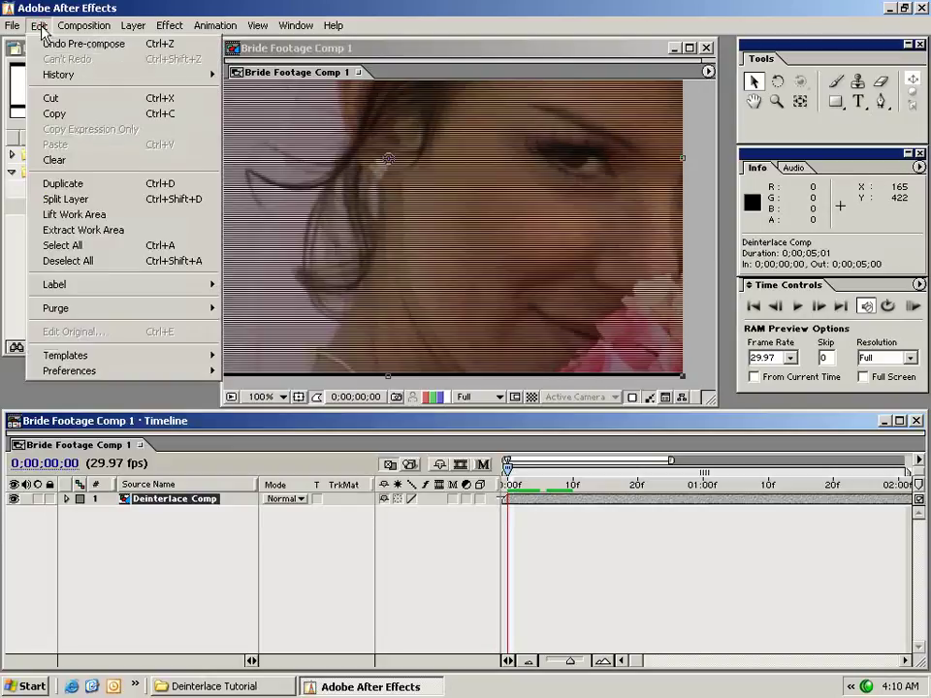
{"action": "left_click", "coordinate": [112, 184]}
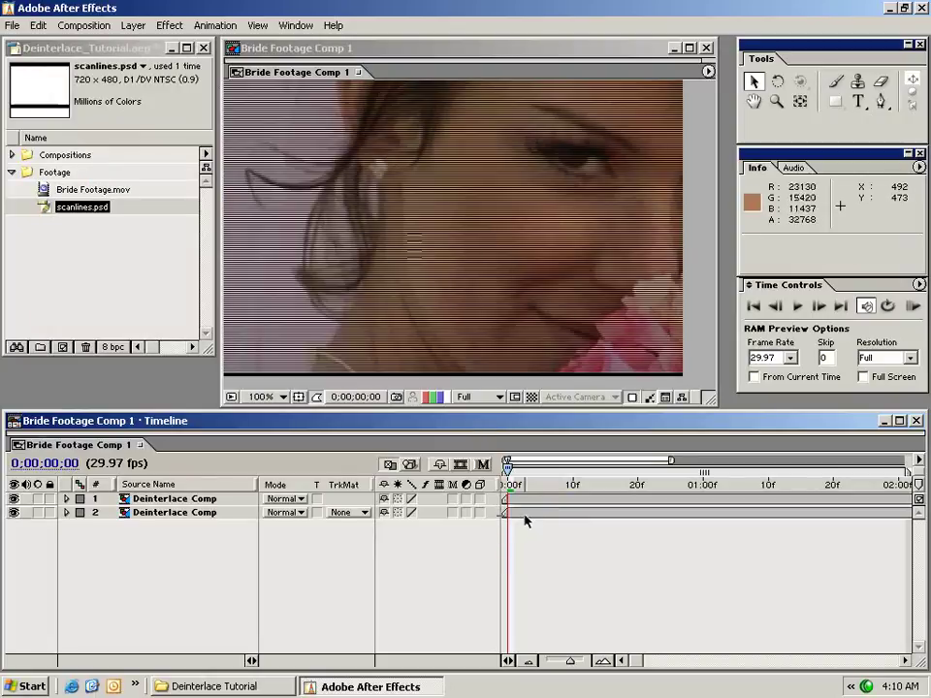
{"action": "left_click", "coordinate": [163, 521]}
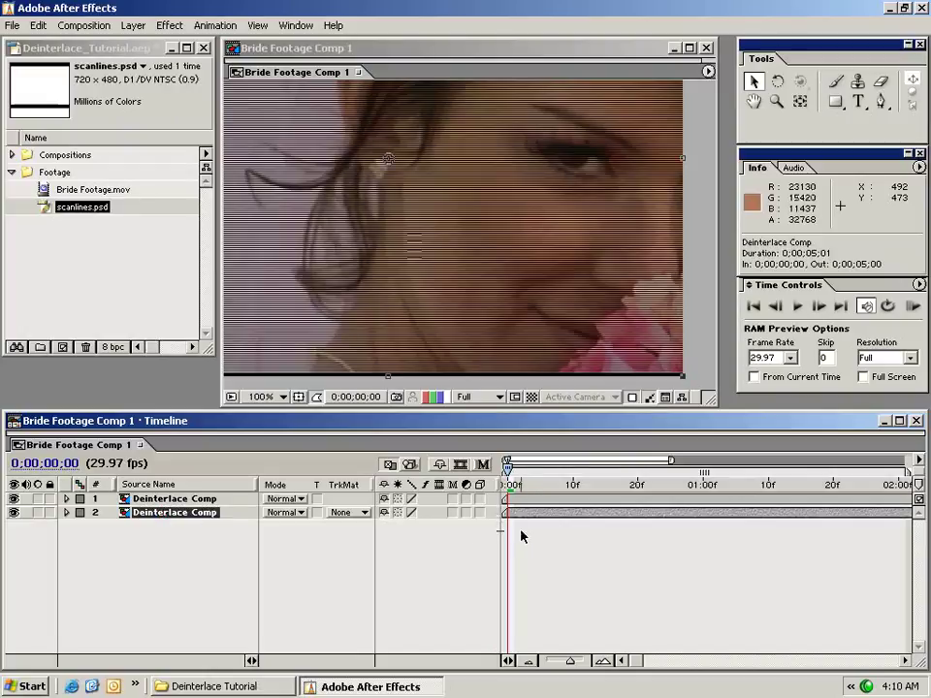
Apply Directional Blur to the lower Deinterlace Comp copy with Blur Length 1.0.
{"action": "left_click", "coordinate": [170, 26]}
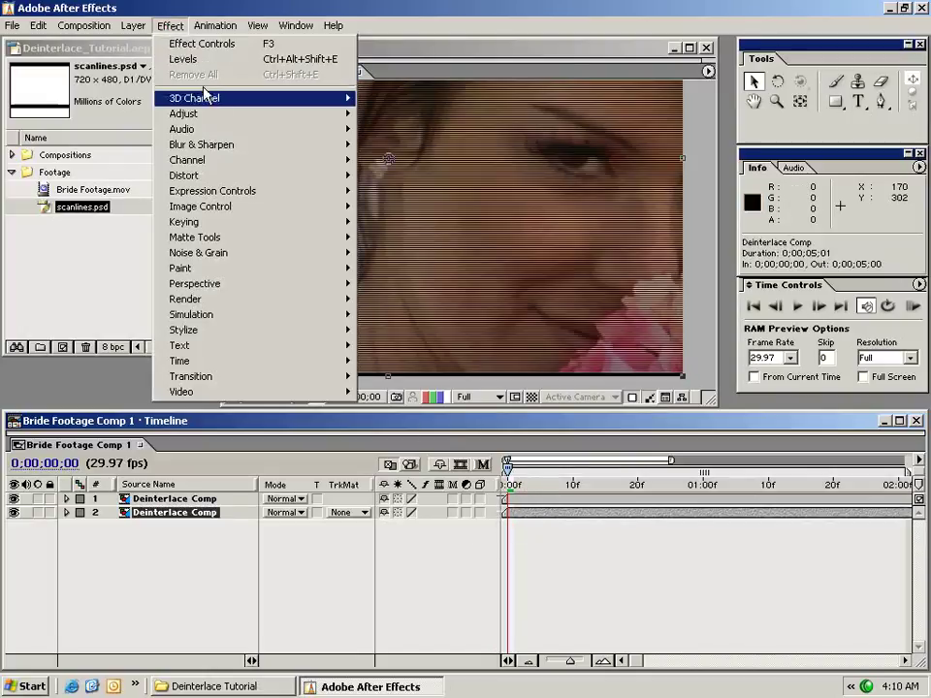
{"action": "mouse_move", "coordinate": [272, 143]}
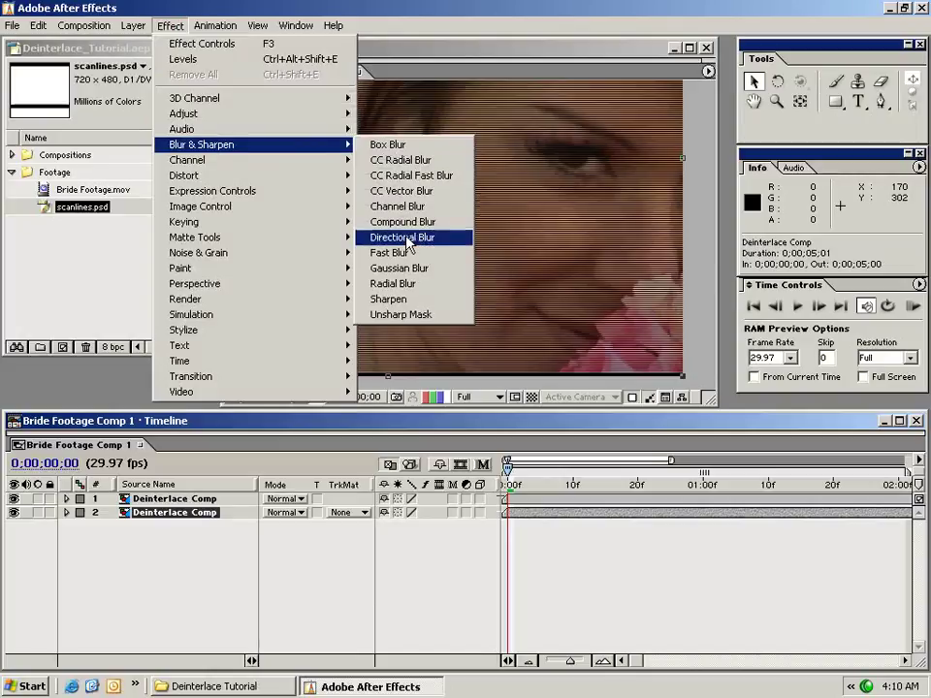
{"action": "left_click", "coordinate": [466, 248]}
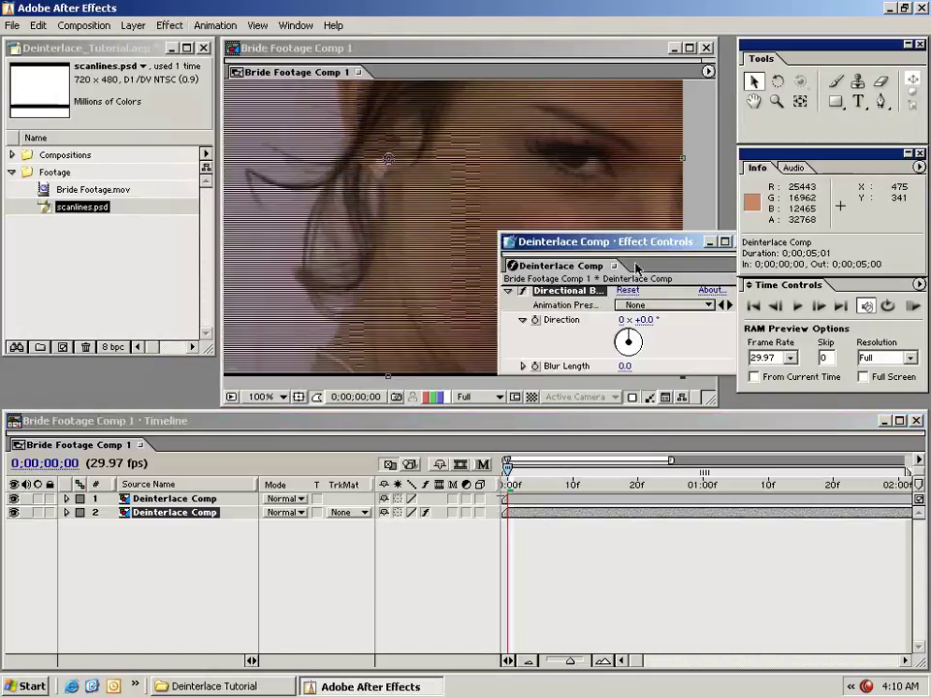
{"action": "left_click_drag", "start_coordinate": [628, 250], "coordinate": [535, 248]}
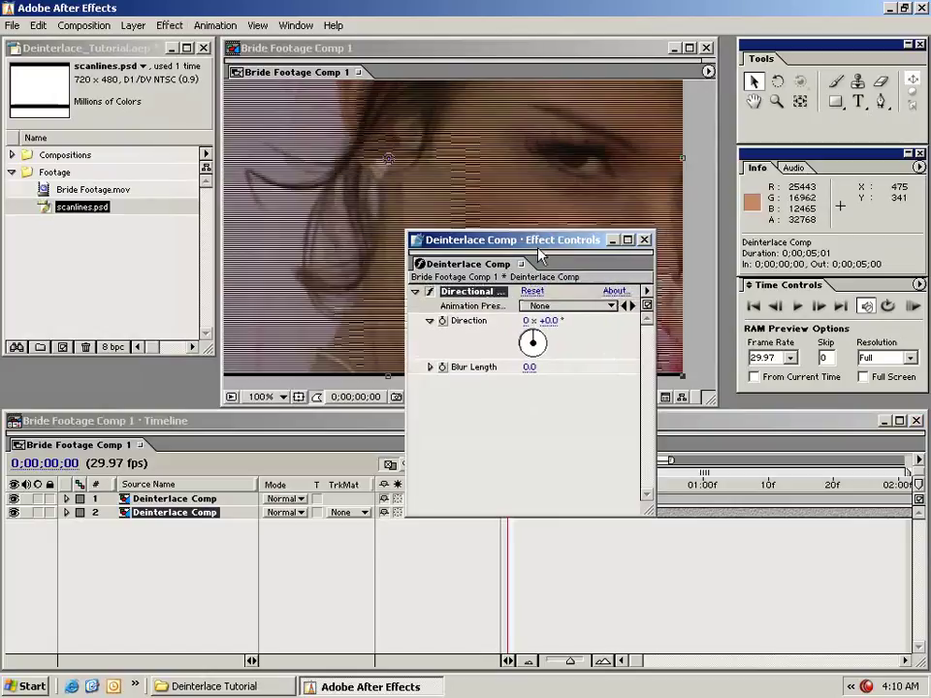
{"action": "left_click_drag", "start_coordinate": [464, 240], "coordinate": [735, 405]}
{"action": "left_click", "coordinate": [800, 536]}
{"action": "type", "text": "1"}
{"action": "key", "text": "Return"}
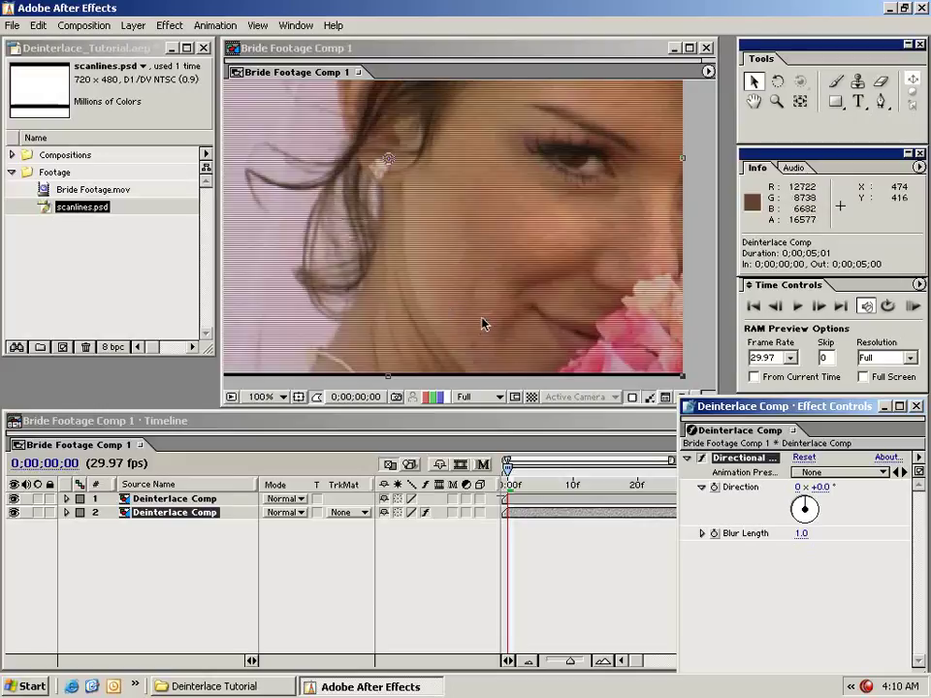
Toggle the transparency grid on and off and reselect the lower Deinterlace Comp copy.
{"action": "left_click", "coordinate": [531, 397]}
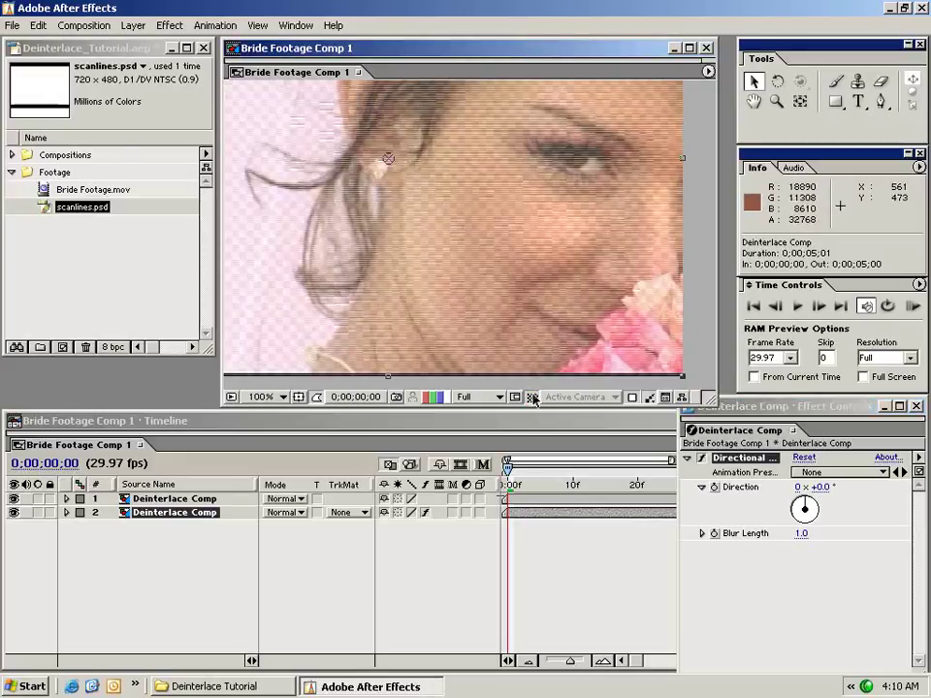
{"action": "left_click", "coordinate": [531, 397]}
{"action": "left_click", "coordinate": [747, 402]}
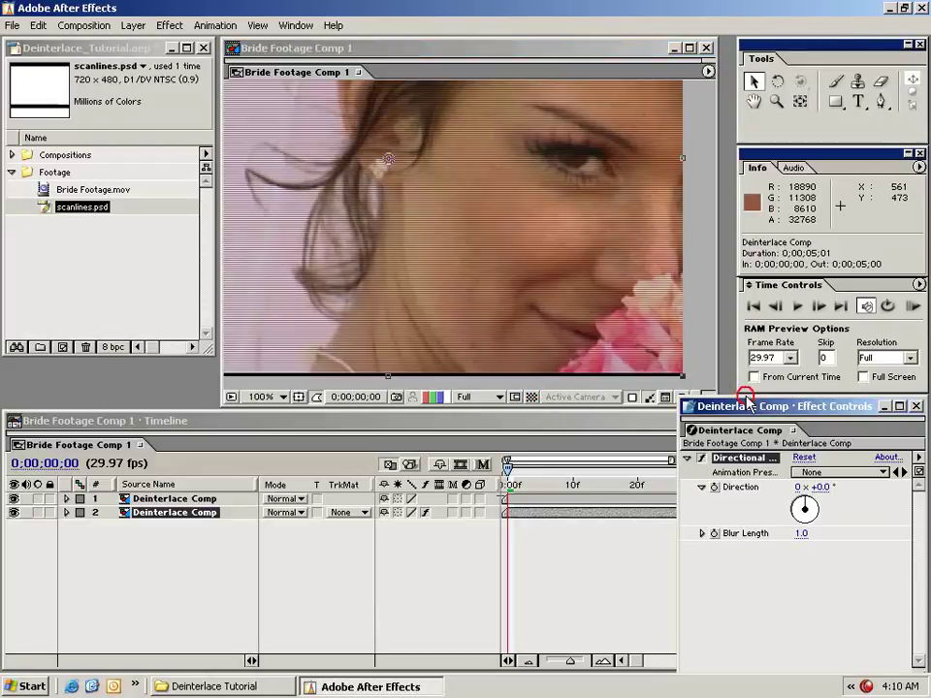
{"action": "left_click_drag", "start_coordinate": [746, 401], "coordinate": [744, 250]}
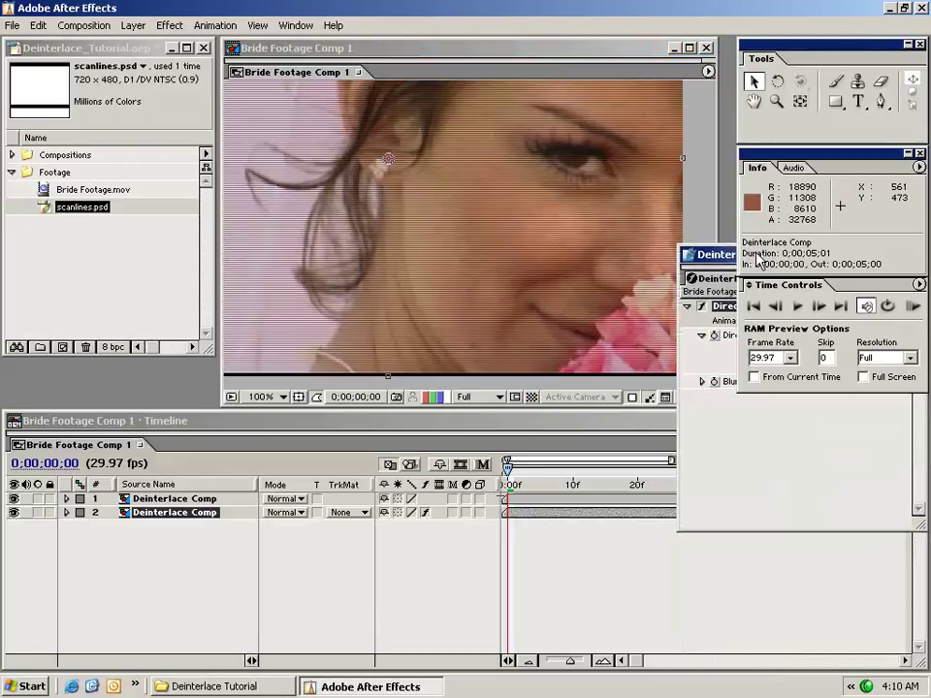
{"action": "left_click", "coordinate": [198, 522]}
{"action": "left_click", "coordinate": [532, 517]}
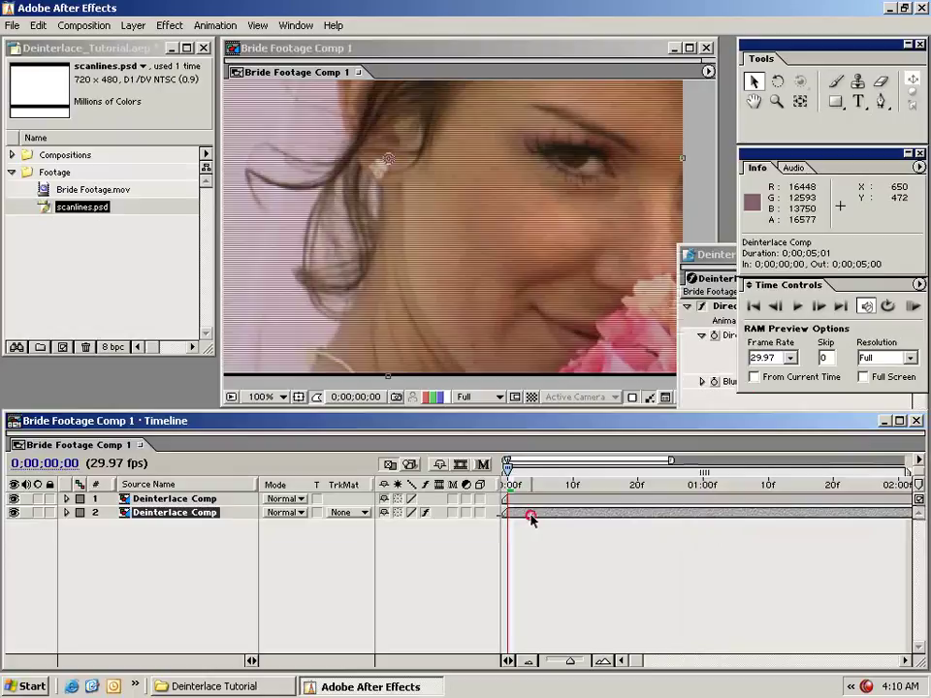
Add Levels to the lower copy, set Channel to Alpha and lower Alpha Input White.
{"action": "left_click", "coordinate": [169, 25]}
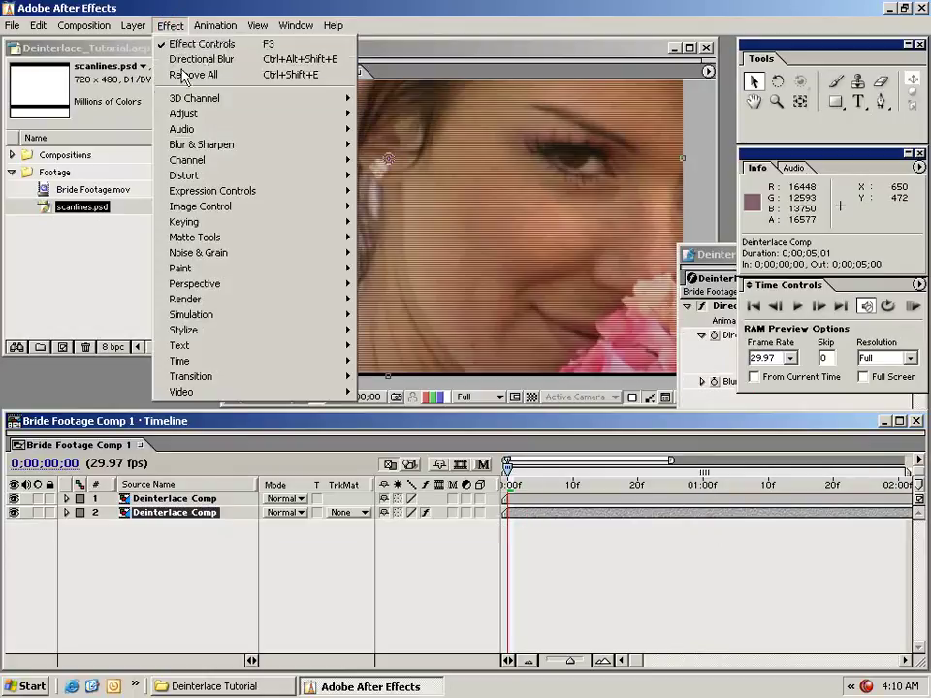
{"action": "mouse_move", "coordinate": [243, 114]}
{"action": "left_click", "coordinate": [384, 284]}
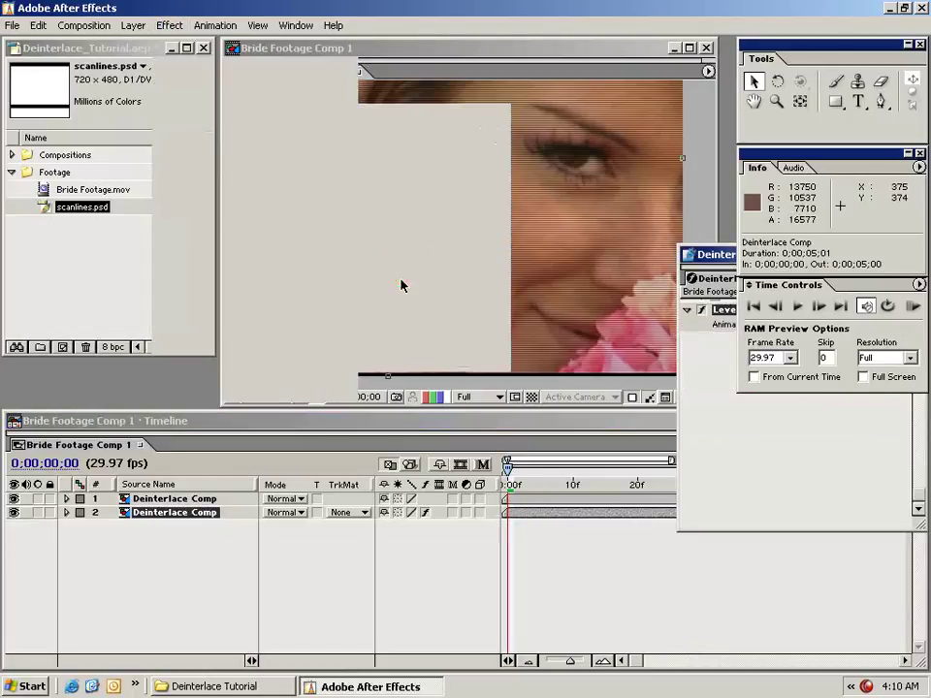
{"action": "left_click_drag", "start_coordinate": [718, 253], "coordinate": [324, 335]}
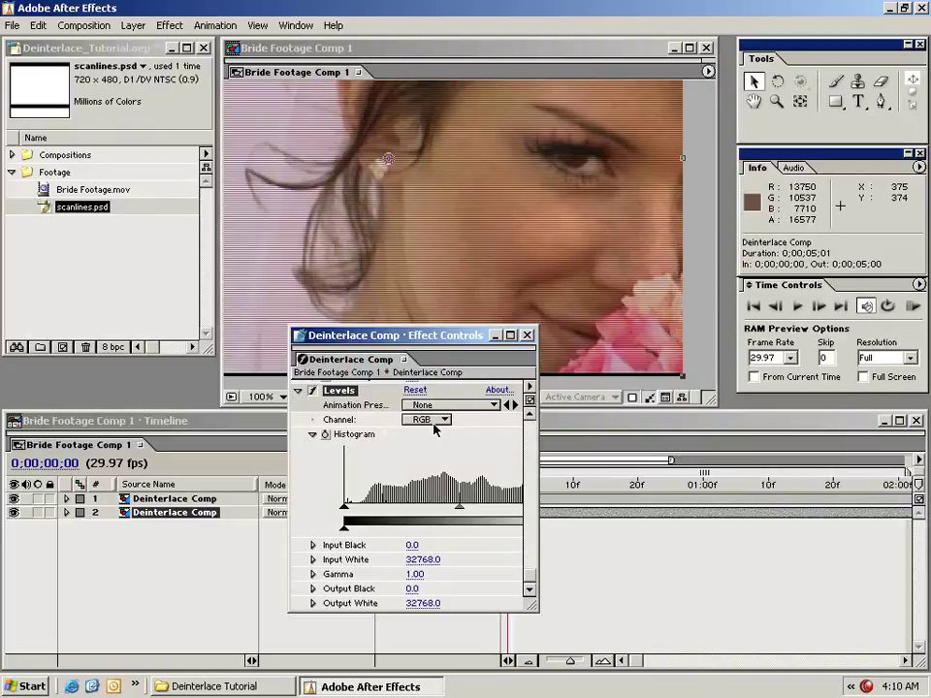
{"action": "left_click", "coordinate": [427, 419]}
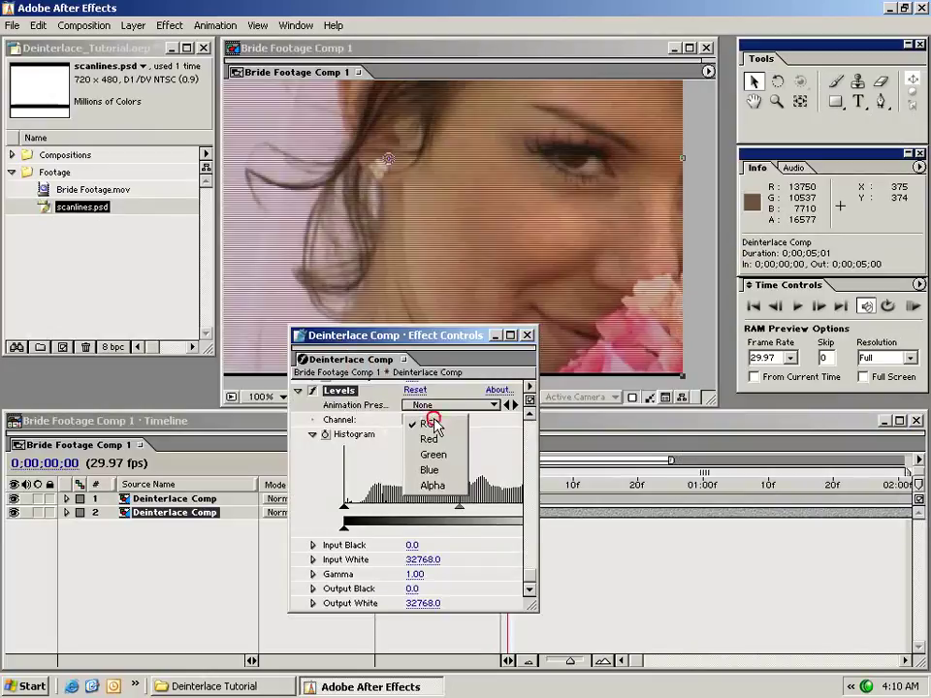
{"action": "left_click", "coordinate": [441, 488]}
{"action": "left_click_drag", "start_coordinate": [530, 605], "coordinate": [682, 610]}
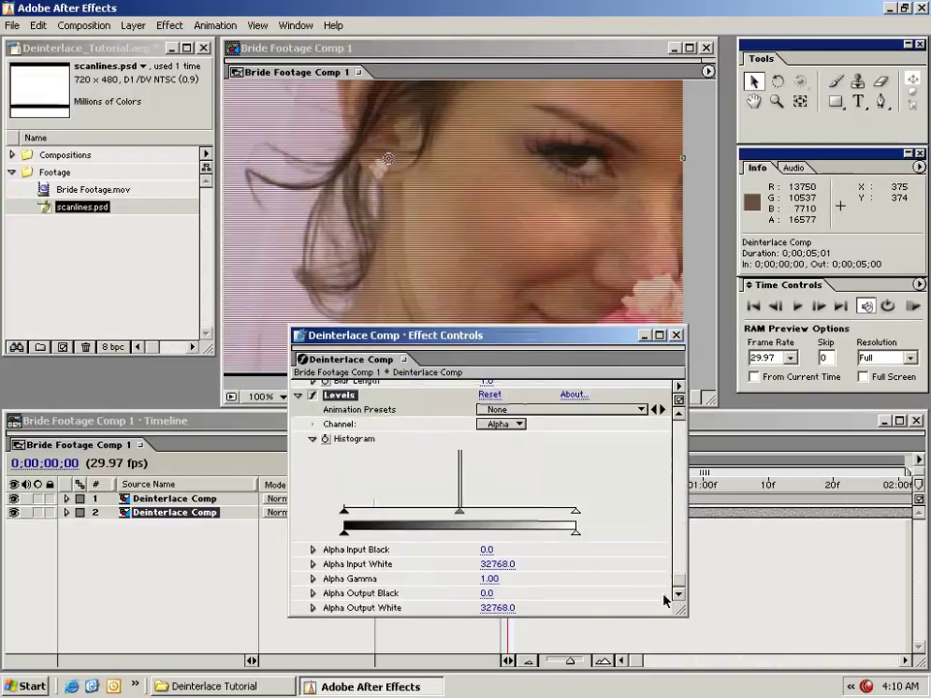
{"action": "left_click_drag", "start_coordinate": [576, 513], "coordinate": [405, 515]}
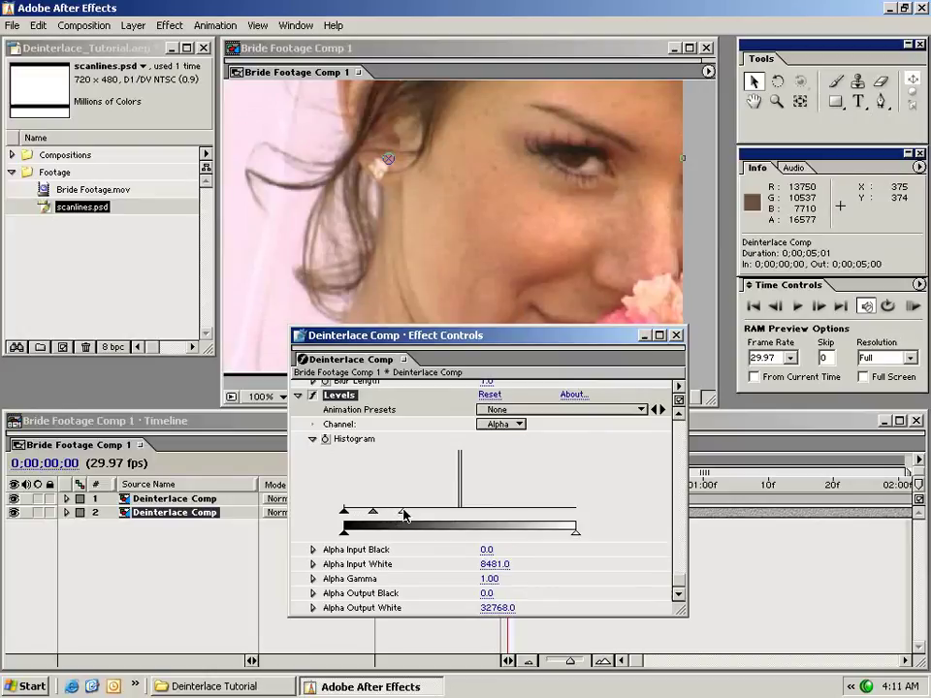
Inspect the bride's ear and eye at 200% zoom for remaining scanlines.
{"action": "left_click_drag", "start_coordinate": [655, 597], "coordinate": [536, 510]}
{"action": "left_click_drag", "start_coordinate": [404, 333], "coordinate": [637, 537]}
{"action": "left_click_drag", "start_coordinate": [386, 163], "coordinate": [491, 289]}
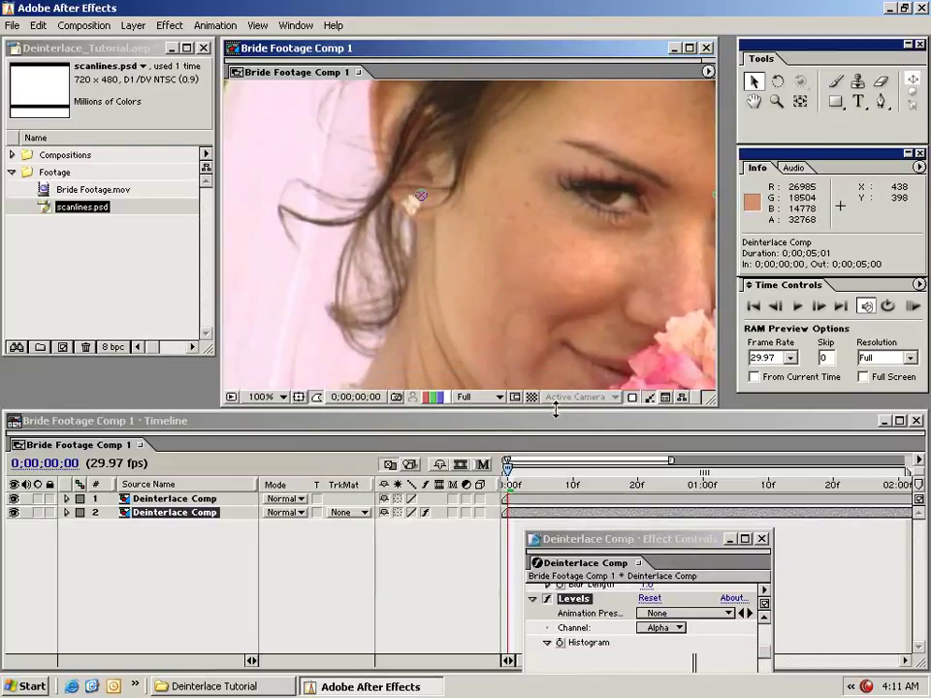
{"action": "left_click_drag", "start_coordinate": [555, 320], "coordinate": [526, 236]}
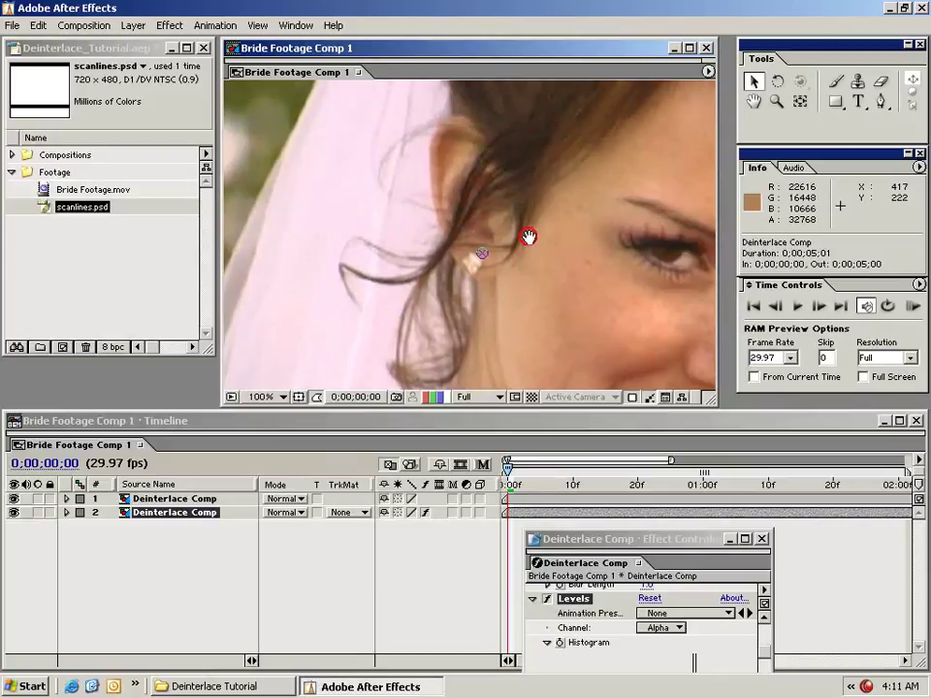
{"action": "left_click_drag", "start_coordinate": [436, 210], "coordinate": [456, 286]}
{"action": "key", "text": "period"}
{"action": "left_click_drag", "start_coordinate": [682, 280], "coordinate": [385, 178]}
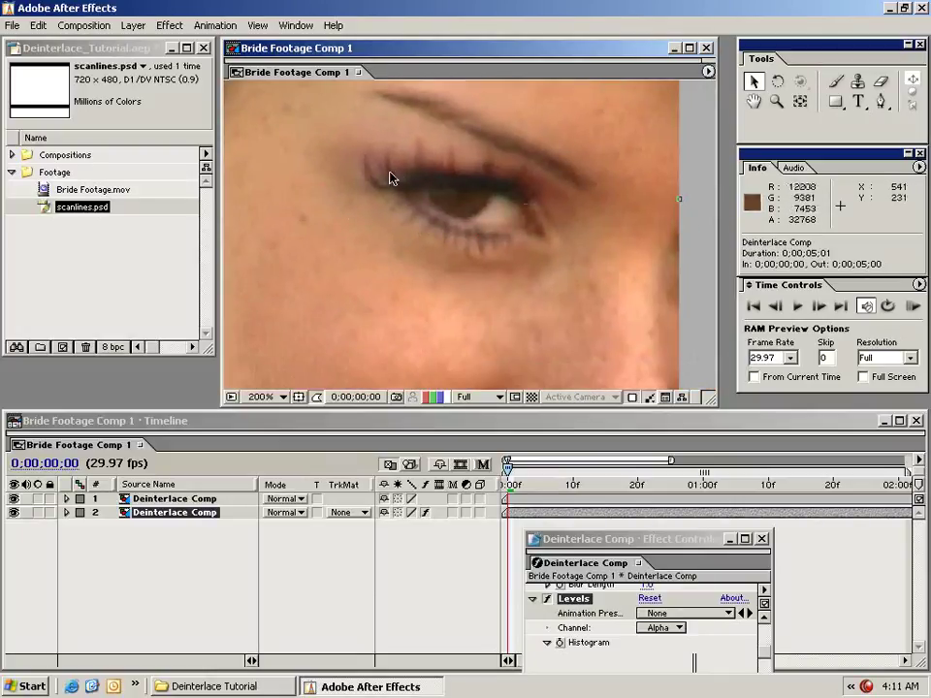
Play the comp, scrub to frames 0;00;00;27 and 0;00;00;13, and run a RAM preview.
{"action": "left_click", "coordinate": [507, 484]}
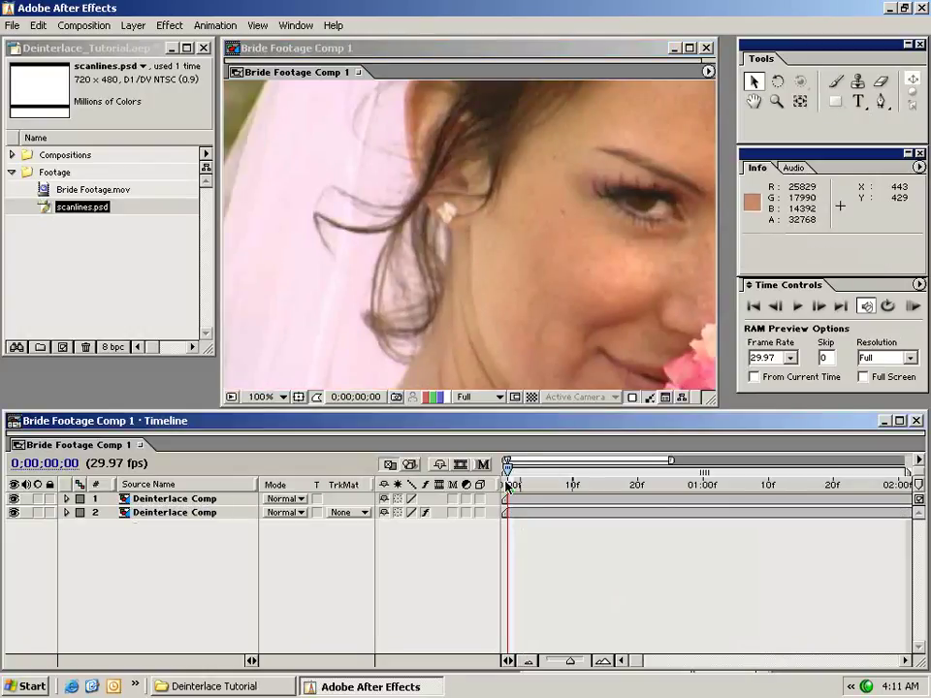
{"action": "key", "text": "space"}
{"action": "key", "text": "space"}
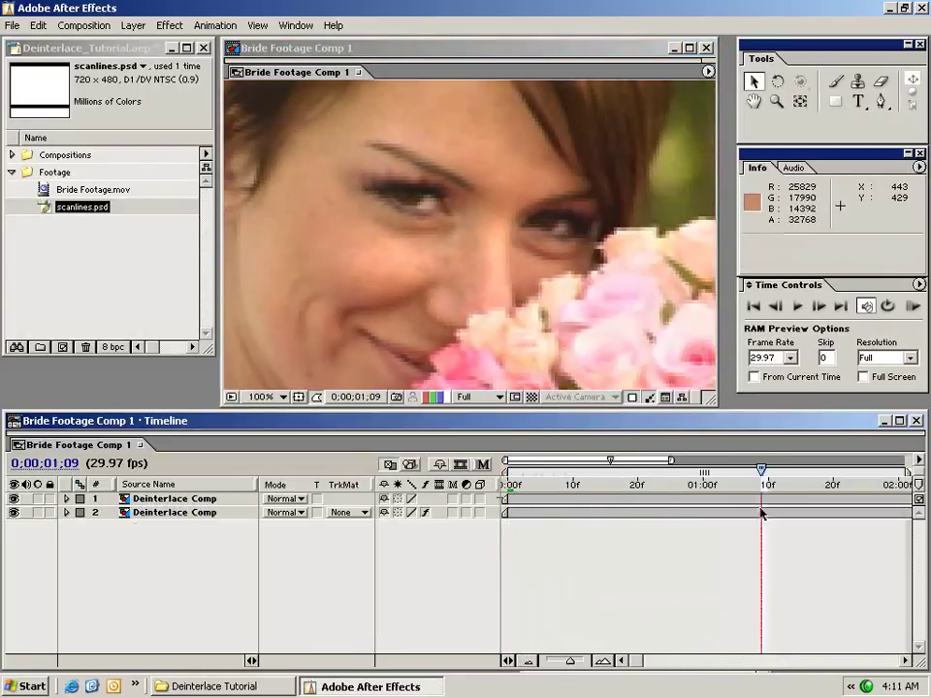
{"action": "left_click", "coordinate": [685, 485]}
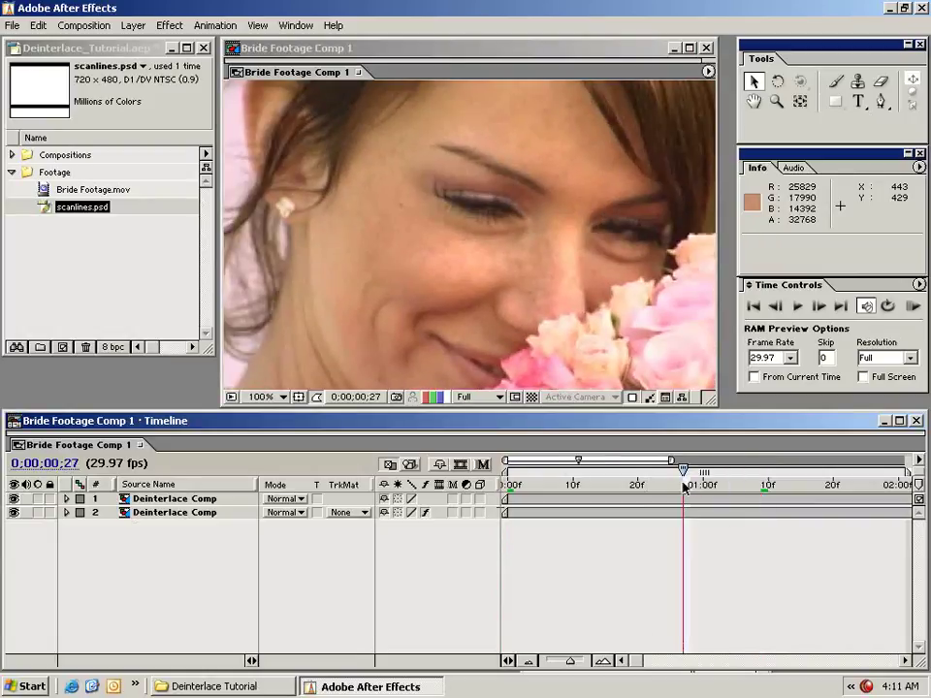
{"action": "left_click_drag", "start_coordinate": [685, 485], "coordinate": [594, 485]}
{"action": "left_click_drag", "start_coordinate": [551, 207], "coordinate": [582, 243]}
{"action": "key", "text": "KP_0"}
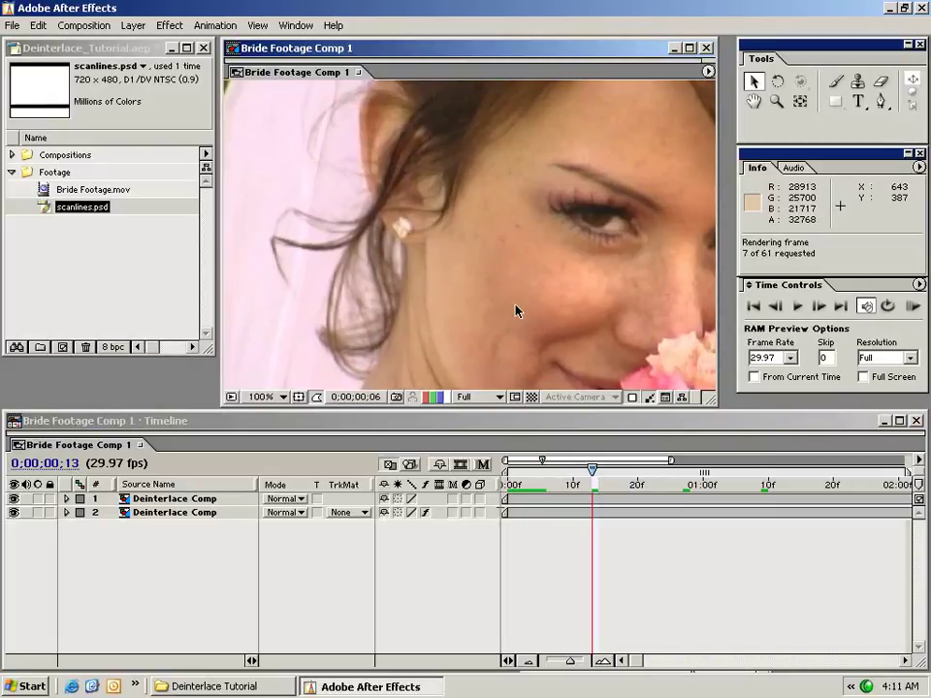
{"action": "left_click", "coordinate": [634, 512]}
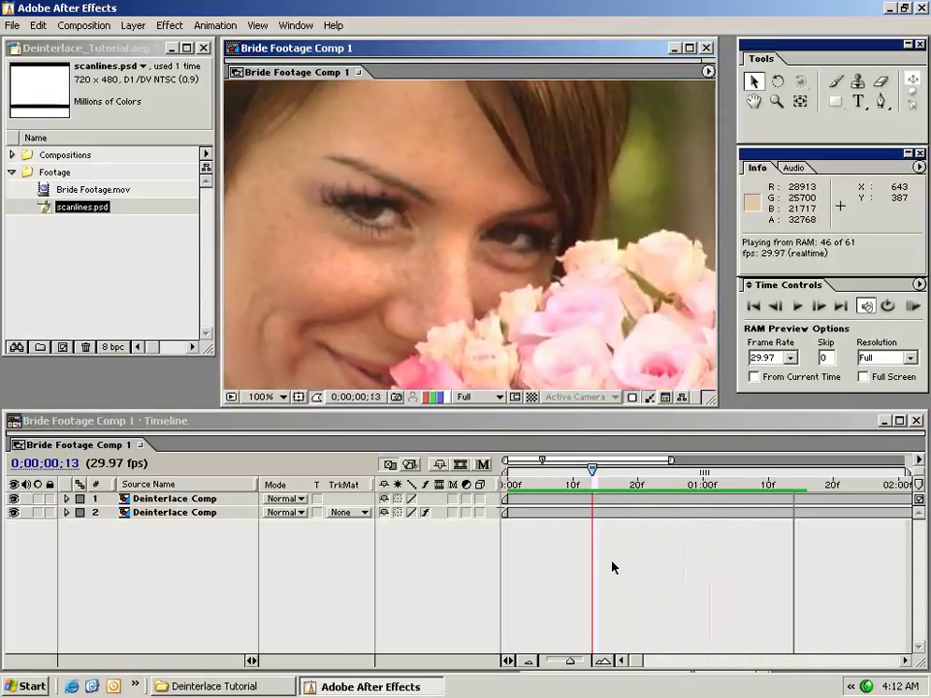
Scrub the timeline, select the blurred duplicate, and park at 0;00;00;08 zoomed out.
{"action": "left_click_drag", "start_coordinate": [524, 489], "coordinate": [780, 493]}
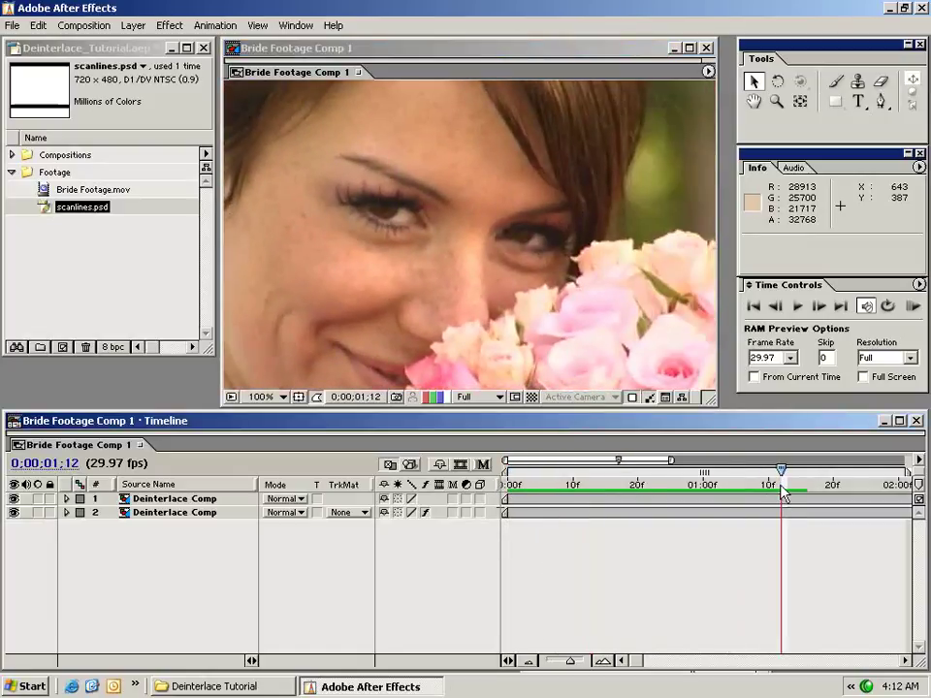
{"action": "left_click_drag", "start_coordinate": [784, 493], "coordinate": [671, 493]}
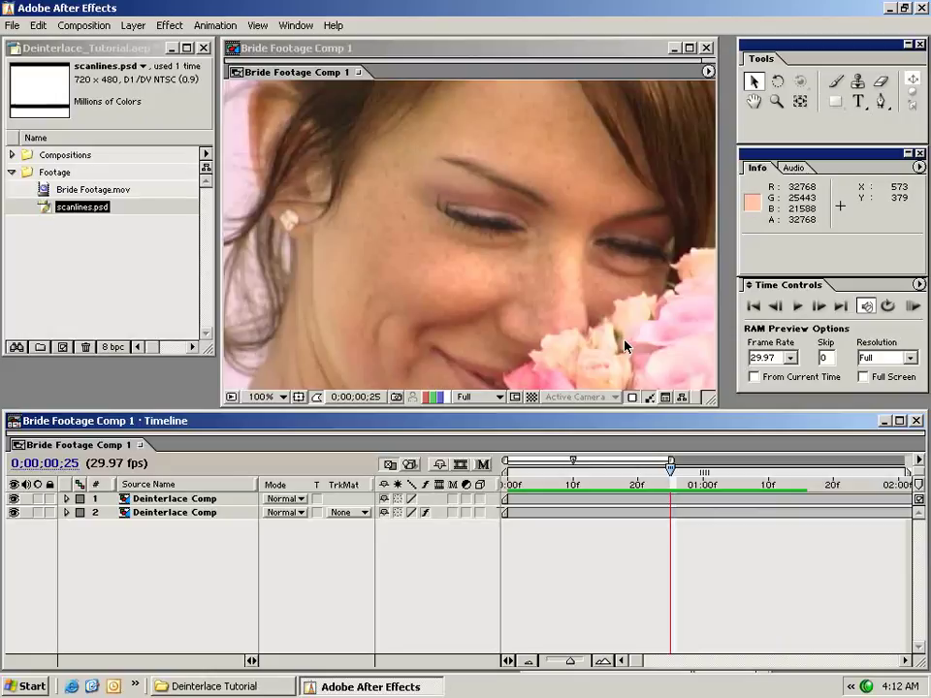
{"action": "left_click", "coordinate": [536, 511]}
{"action": "left_click", "coordinate": [85, 265]}
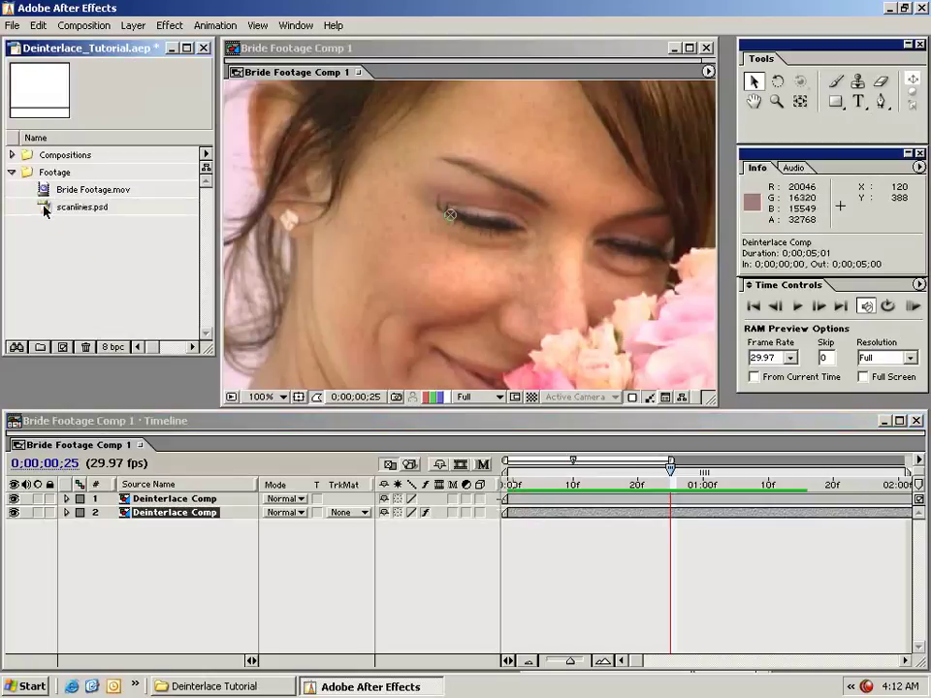
{"action": "left_click", "coordinate": [560, 482]}
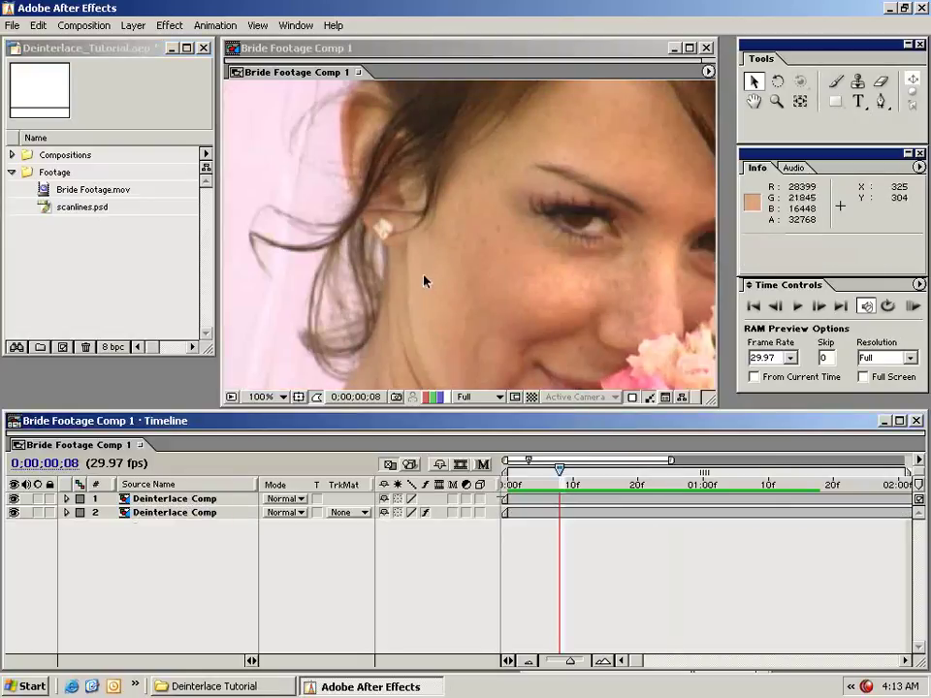
{"action": "key", "text": "comma"}
Create a new adjustment layer aligned to the start of the comp.
{"action": "left_click", "coordinate": [133, 25]}
{"action": "mouse_move", "coordinate": [329, 41]}
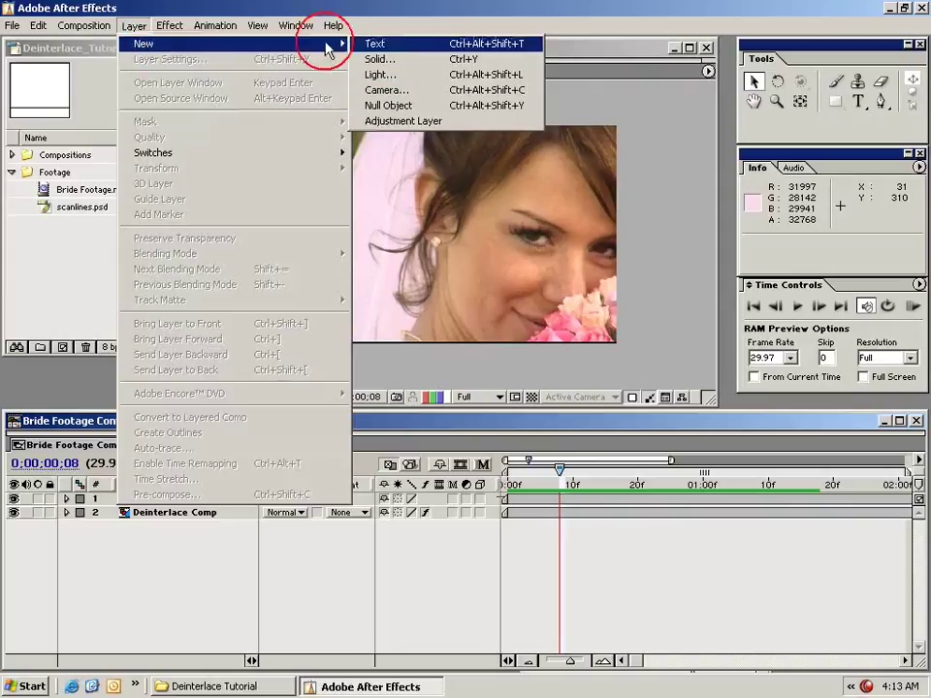
{"action": "left_click", "coordinate": [400, 118]}
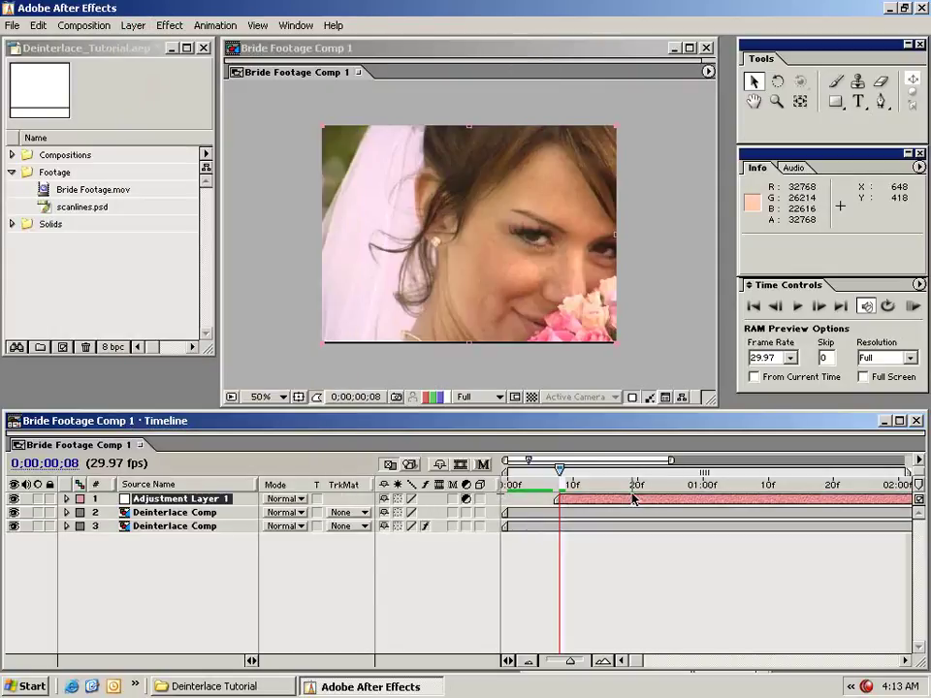
{"action": "key", "text": "alt+Home"}
Give the adjustment layer a Directional Blur with Blur Length 0.5.
{"action": "left_click", "coordinate": [170, 26]}
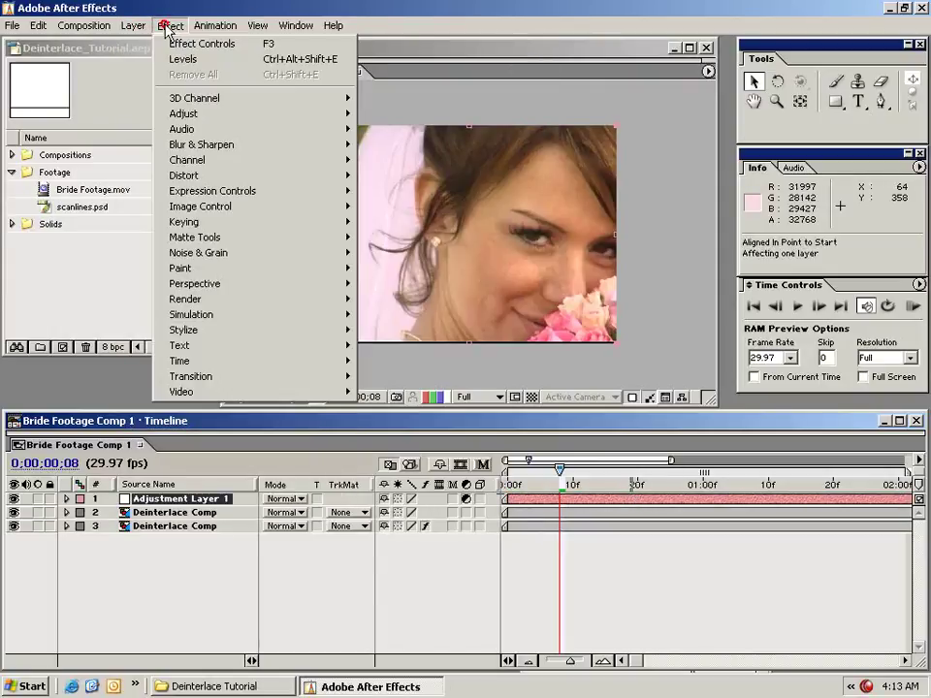
{"action": "mouse_move", "coordinate": [216, 146]}
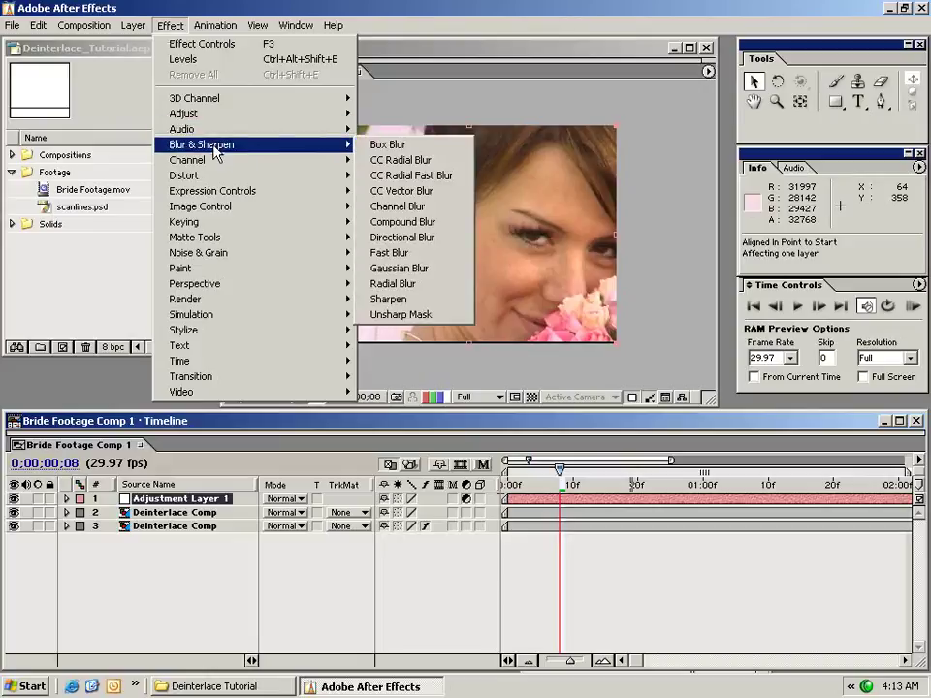
{"action": "left_click", "coordinate": [436, 242]}
{"action": "left_click_drag", "start_coordinate": [582, 508], "coordinate": [45, 369]}
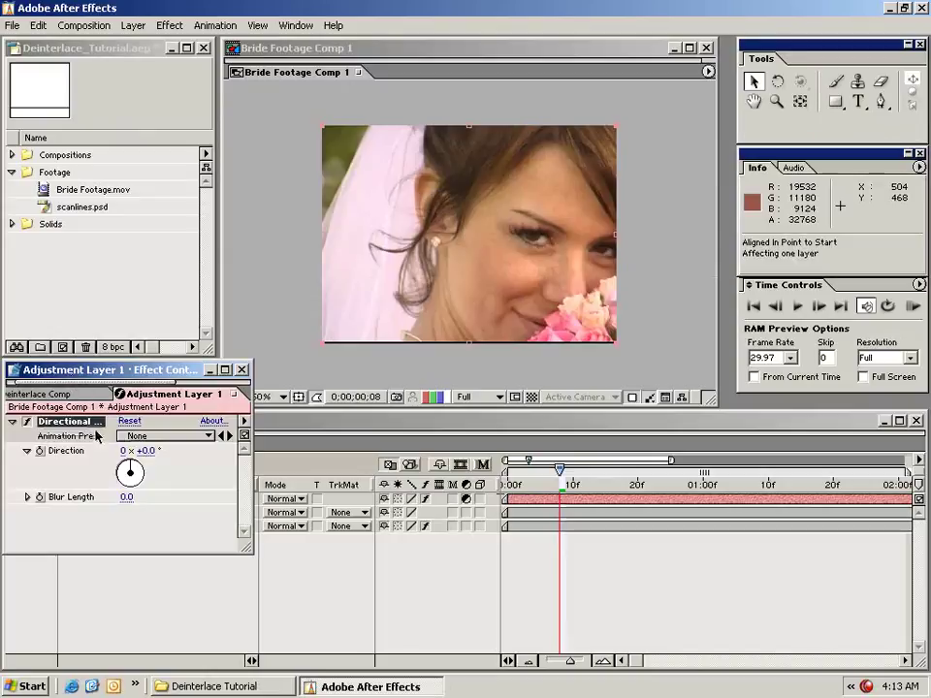
{"action": "left_click", "coordinate": [126, 496]}
{"action": "type", "text": ".5"}
{"action": "key", "text": "Return"}
{"action": "left_click", "coordinate": [520, 297]}
{"action": "key", "text": "period"}
{"action": "left_click_drag", "start_coordinate": [498, 318], "coordinate": [368, 332]}
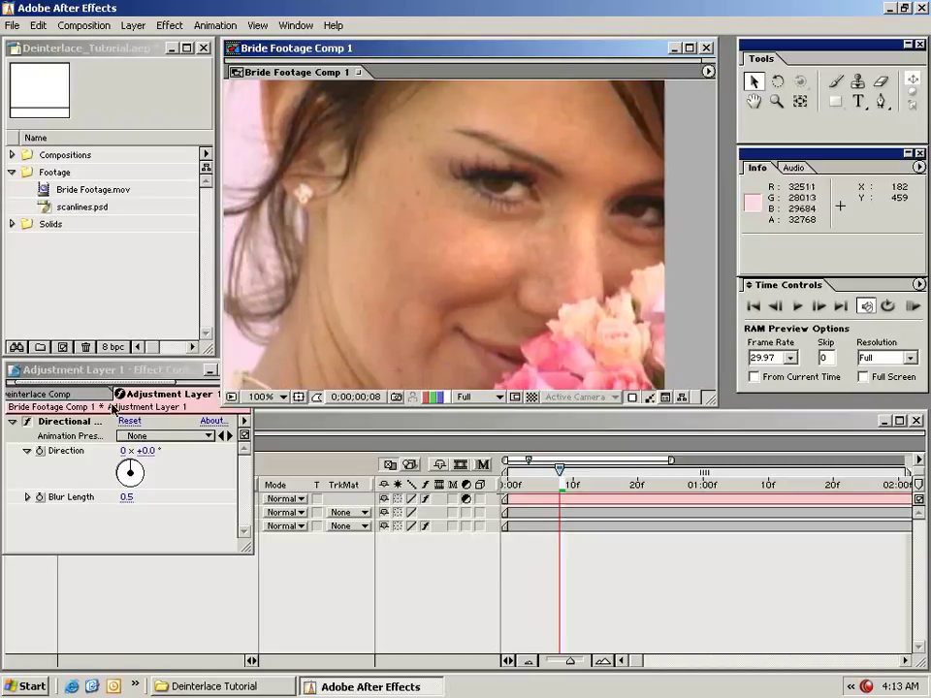
{"action": "left_click_drag", "start_coordinate": [114, 378], "coordinate": [90, 181]}
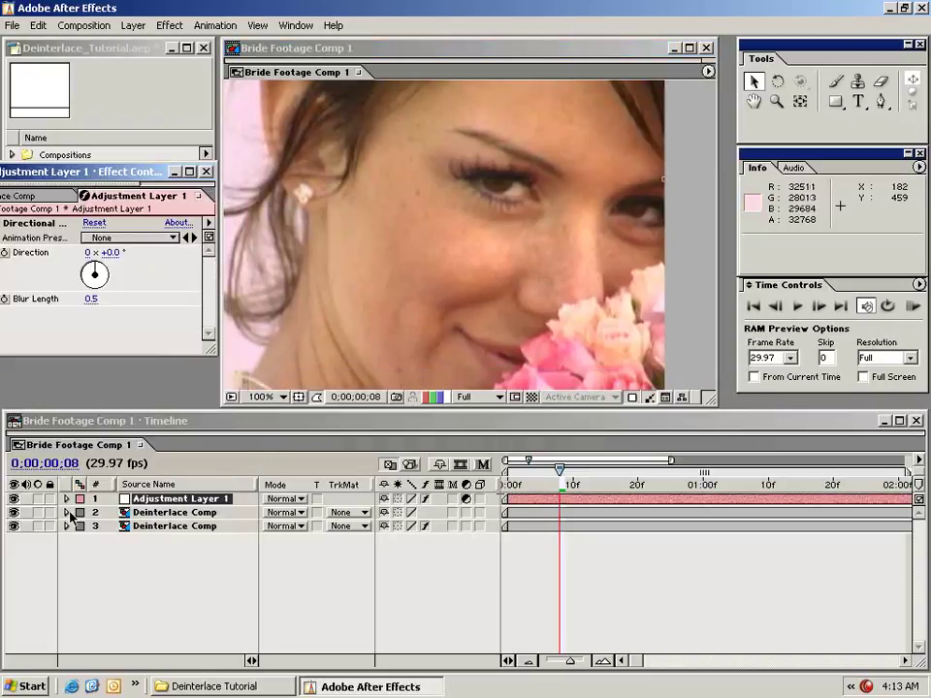
Move and enlarge the Effect Controls window over the layer list, and reframe the view on the face and flowers.
{"action": "left_click", "coordinate": [13, 501]}
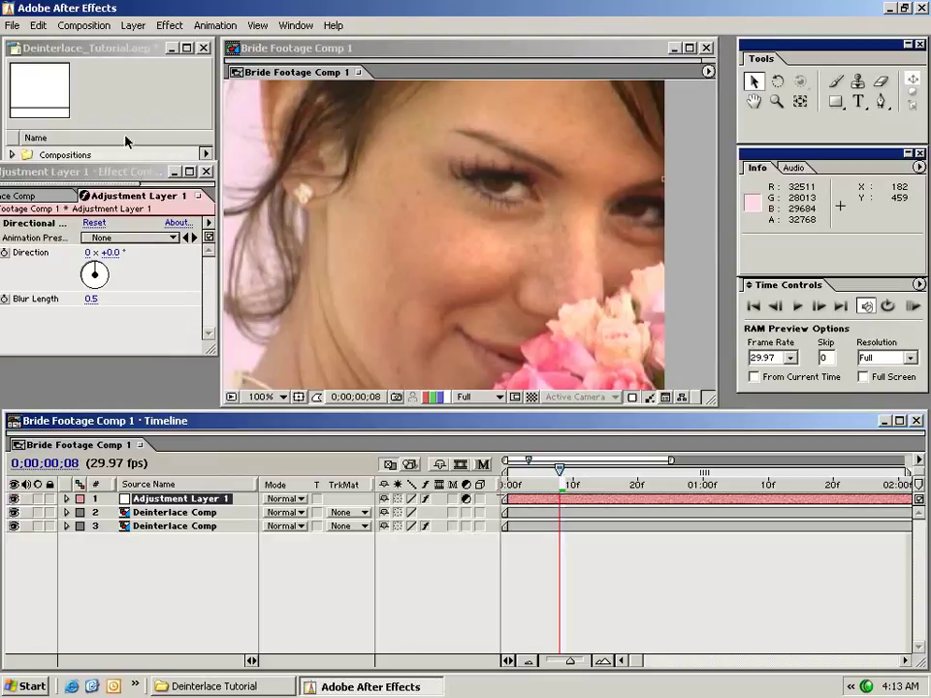
{"action": "left_click_drag", "start_coordinate": [90, 172], "coordinate": [198, 328]}
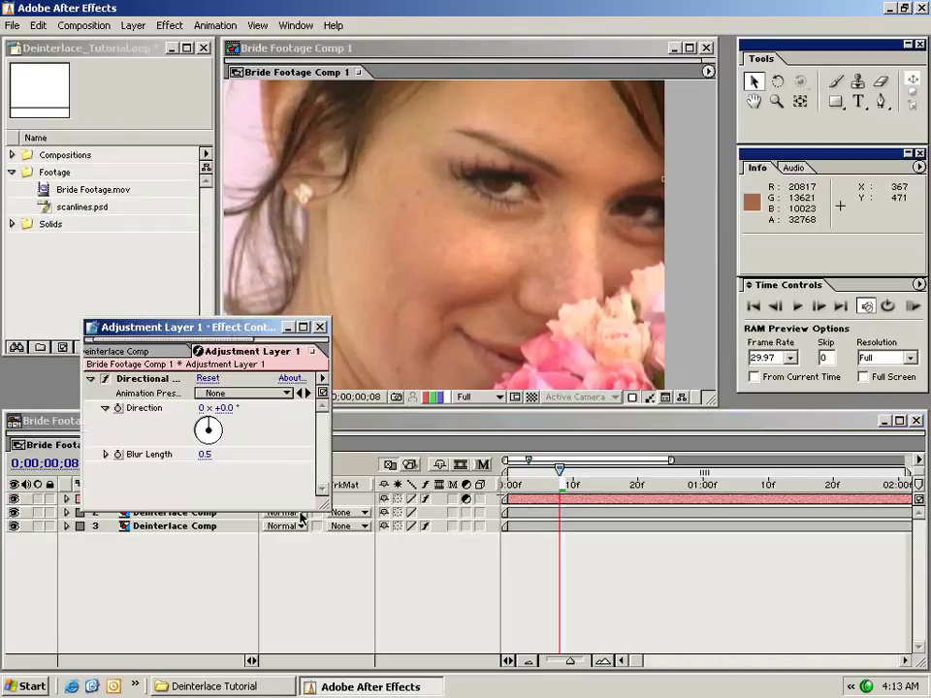
{"action": "left_click_drag", "start_coordinate": [323, 506], "coordinate": [386, 564]}
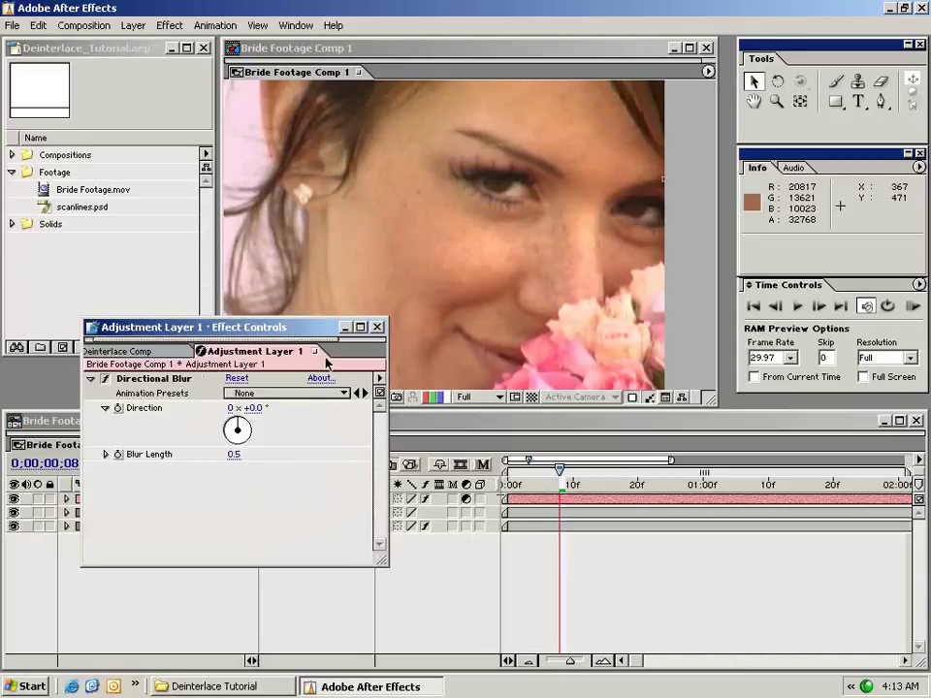
{"action": "left_click_drag", "start_coordinate": [301, 330], "coordinate": [305, 442]}
{"action": "left_click_drag", "start_coordinate": [301, 196], "coordinate": [441, 121]}
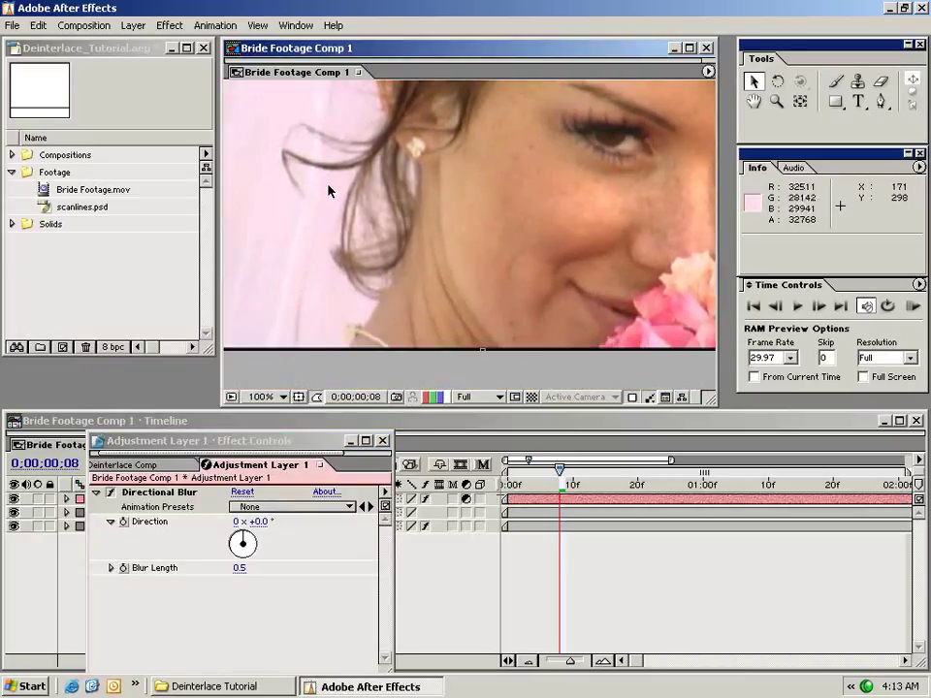
{"action": "left_click_drag", "start_coordinate": [408, 170], "coordinate": [384, 239]}
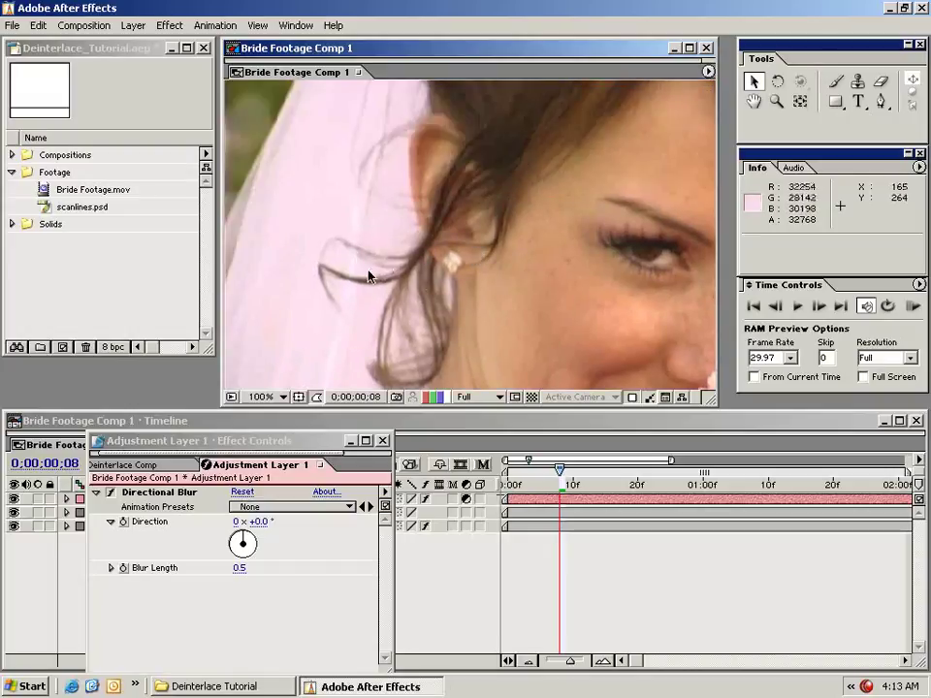
{"action": "left_click_drag", "start_coordinate": [564, 282], "coordinate": [535, 281]}
Delete the Directional Blur effect, then delete Adjustment Layer 1 from the Timeline.
{"action": "left_click", "coordinate": [173, 493]}
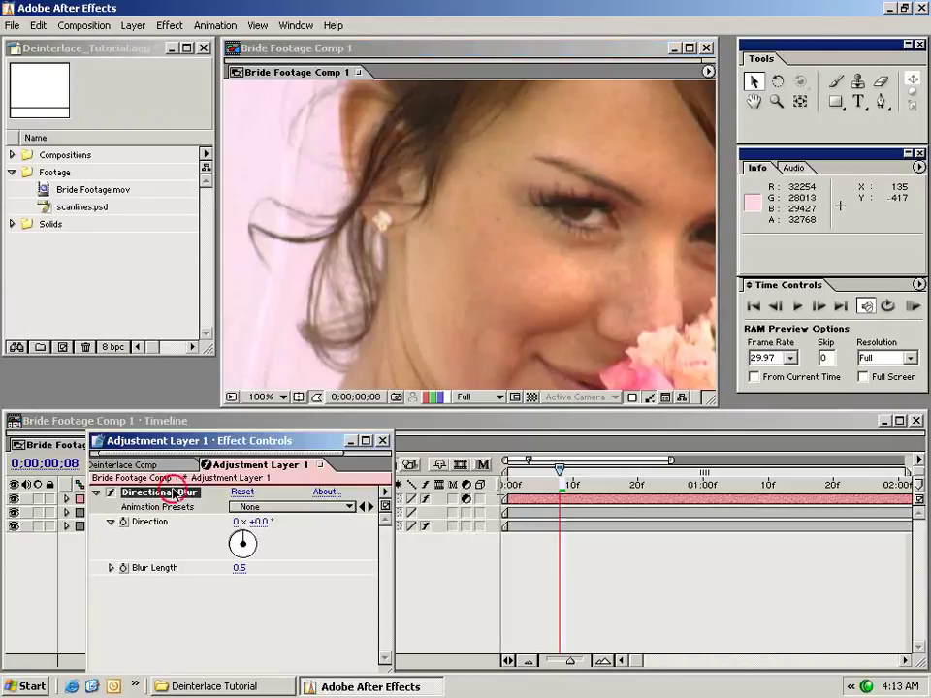
{"action": "key", "text": "Delete"}
{"action": "left_click", "coordinate": [576, 500]}
{"action": "key", "text": "Delete"}
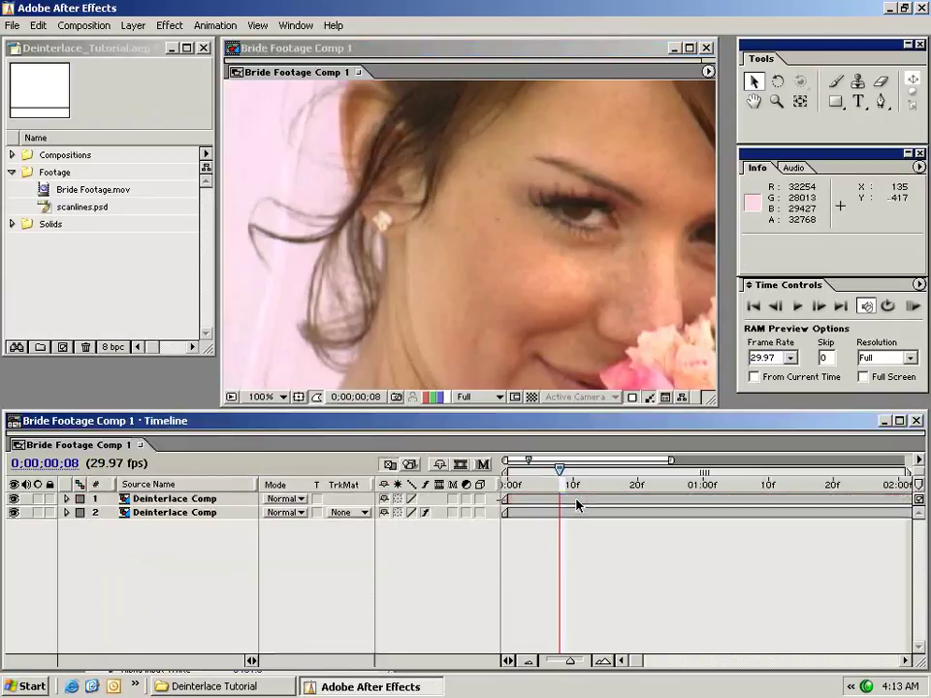